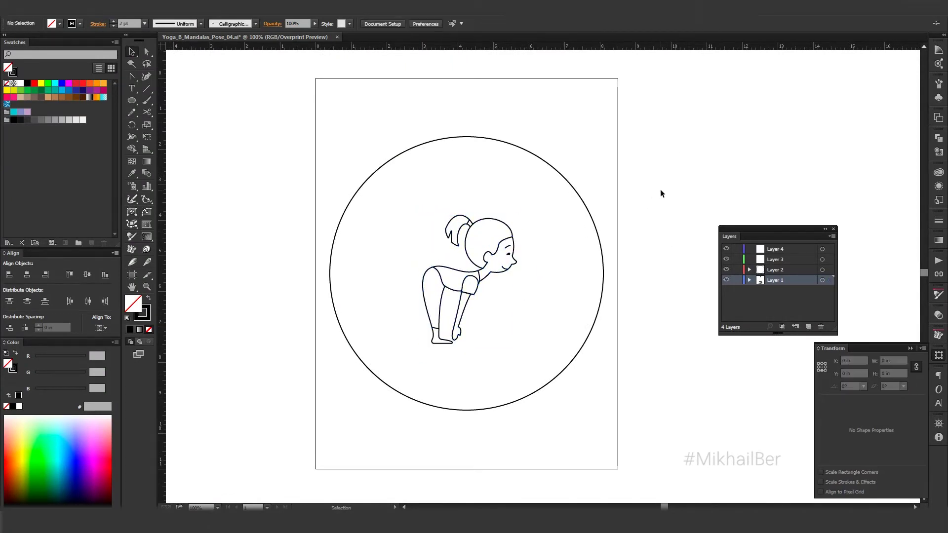
Step: Deselect the girl figure and make Layer 3 the active drawing layer
{"action": "left_click", "coordinate": [468, 226]}
{"action": "left_click", "coordinate": [635, 219]}
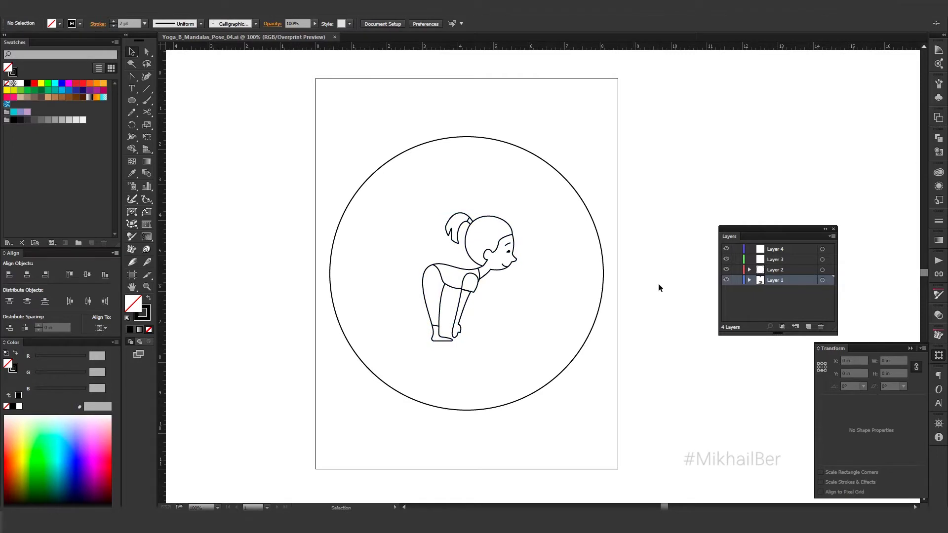
{"action": "left_click", "coordinate": [790, 270]}
{"action": "left_click", "coordinate": [822, 270]}
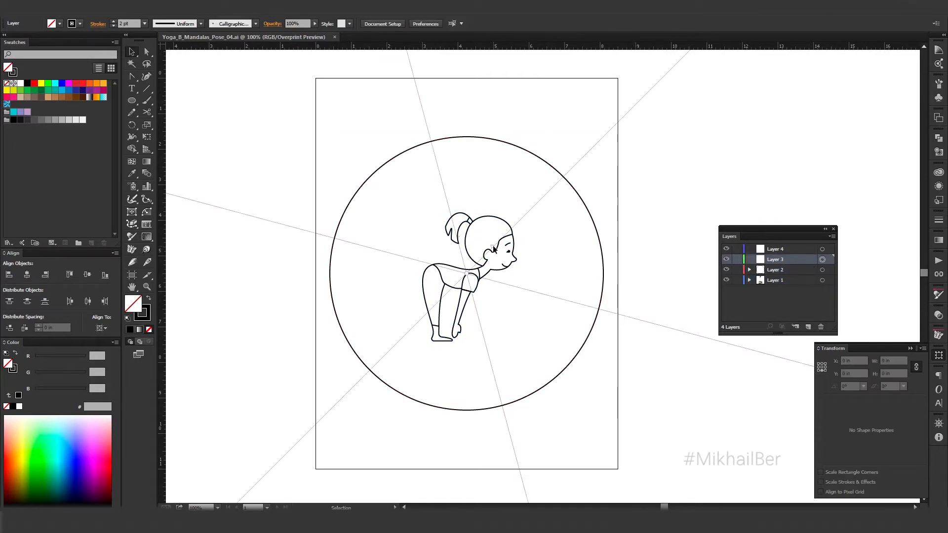
Step: Set the MirrorMe axes to a 45° diagonal X and switch to the Paintbrush
{"action": "key", "text": "ctrl+shift+a"}
{"action": "key", "text": "m"}
{"action": "key", "text": "Return"}
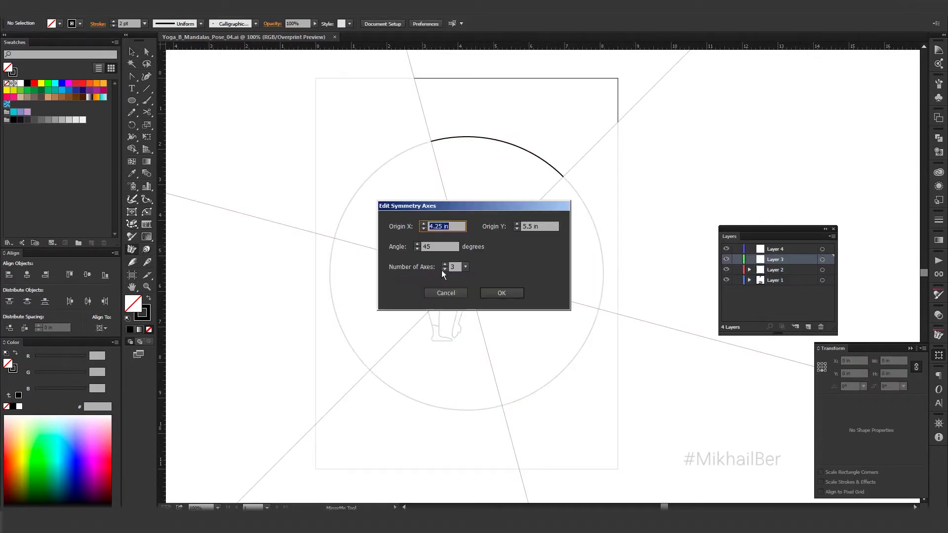
{"action": "left_click", "coordinate": [500, 292]}
{"action": "key", "text": "b"}
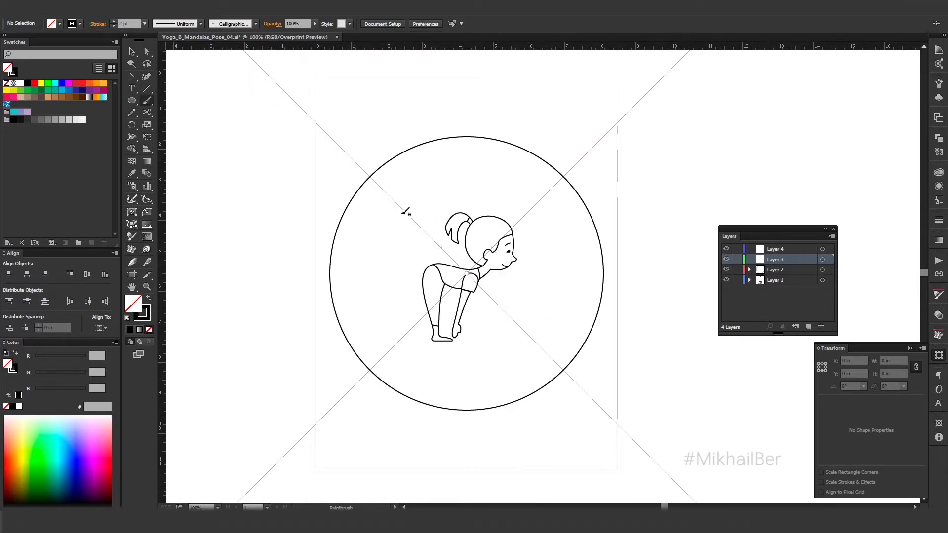
Step: Brush a mirrored cuff, small bow and cuff line at the upper-left edge, discarding a top ribbon
{"action": "left_click_drag", "start_coordinate": [396, 175], "coordinate": [369, 200]}
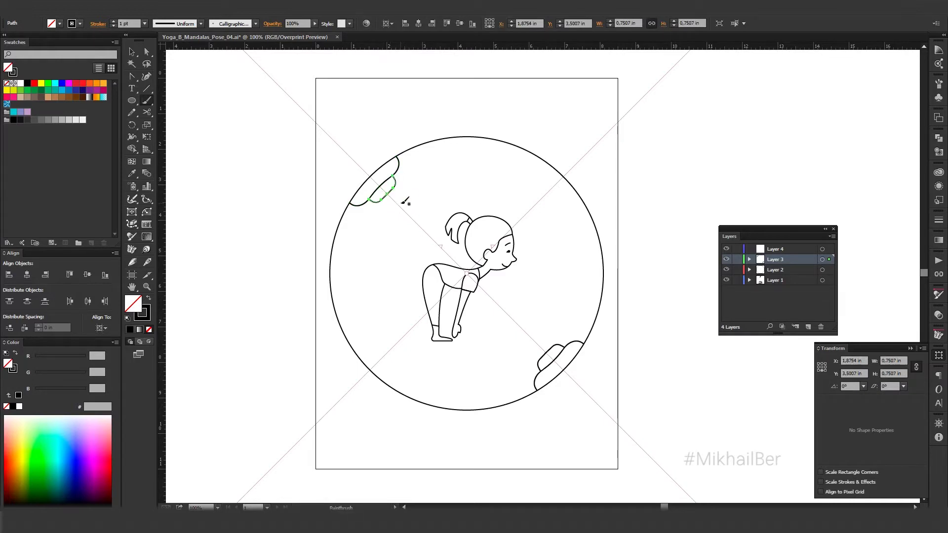
{"action": "key", "text": "ctrl+shift+a"}
{"action": "left_click_drag", "start_coordinate": [400, 195], "coordinate": [399, 201]}
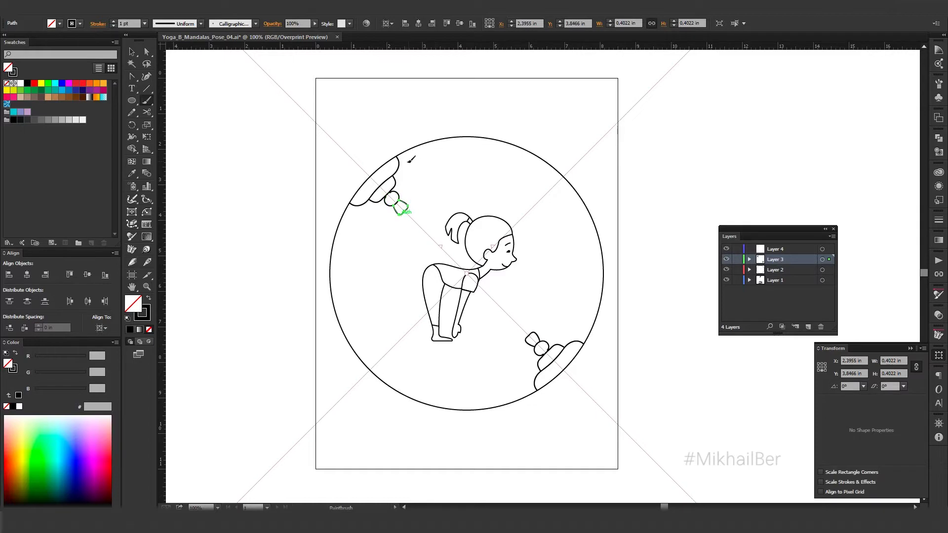
{"action": "mouse_move", "coordinate": [423, 163]}
{"action": "left_mouse_down"}
{"action": "mouse_move", "coordinate": [465, 154]}
{"action": "mouse_move", "coordinate": [435, 164]}
{"action": "mouse_move", "coordinate": [480, 173]}
{"action": "left_mouse_up"}
{"action": "key", "text": "ctrl+z"}
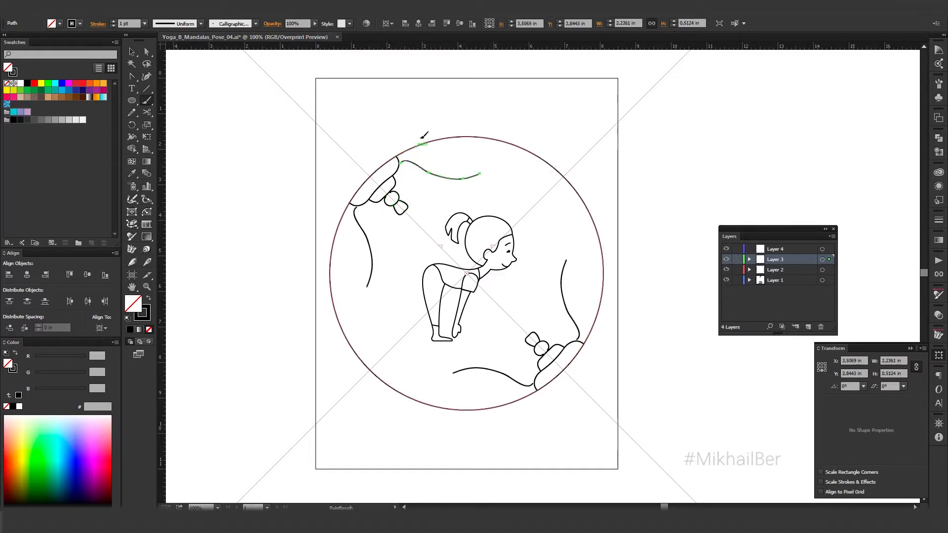
{"action": "left_click_drag", "start_coordinate": [404, 152], "coordinate": [478, 173]}
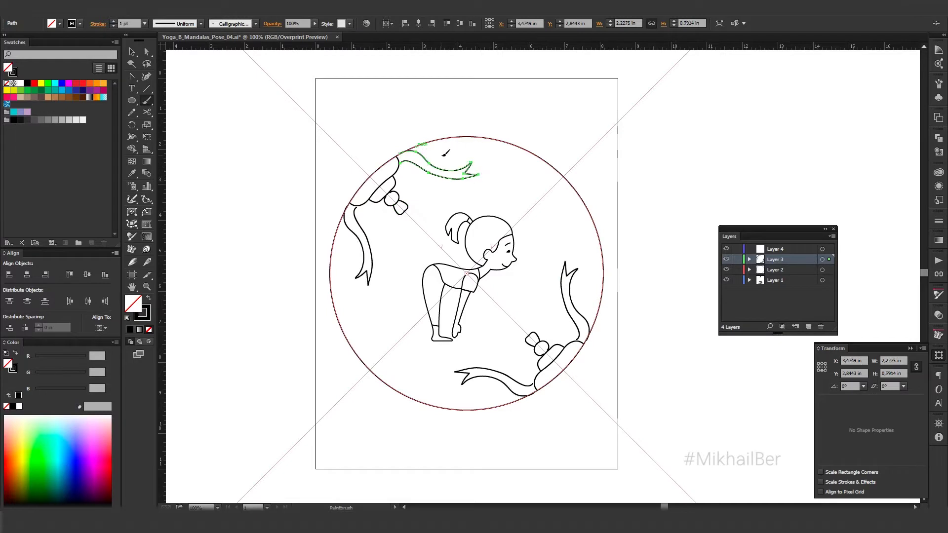
{"action": "key", "text": "ctrl+z"}
{"action": "key", "text": "ctrl+z"}
{"action": "key", "text": "ctrl+z"}
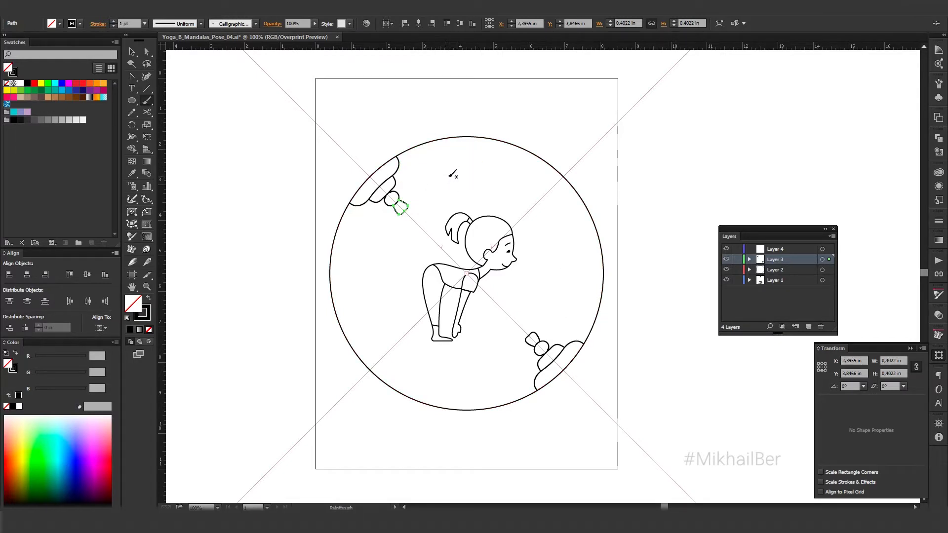
{"action": "left_click_drag", "start_coordinate": [389, 179], "coordinate": [378, 168]}
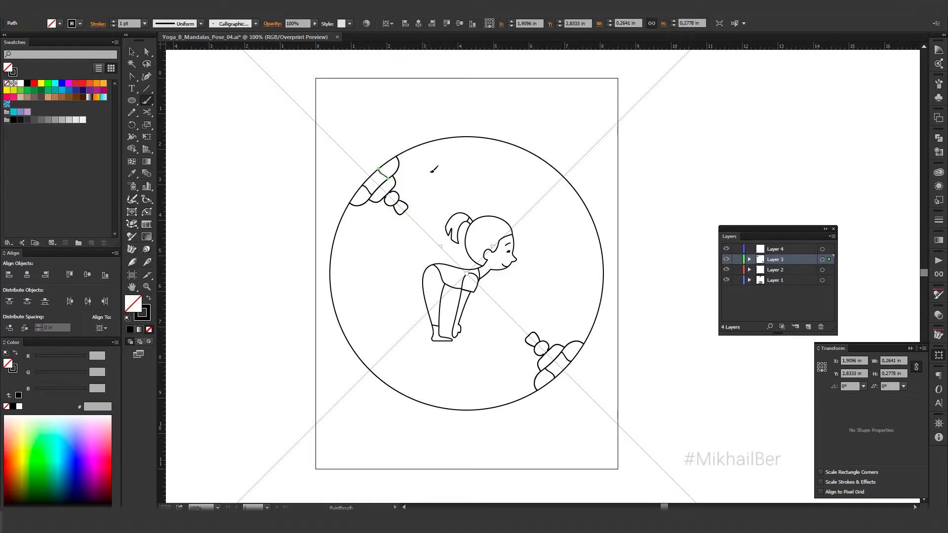
Step: Try curling, swirl and loop strokes along the circle's top, undoing each one
{"action": "left_click_drag", "start_coordinate": [448, 169], "coordinate": [481, 180]}
{"action": "key", "text": "ctrl+z"}
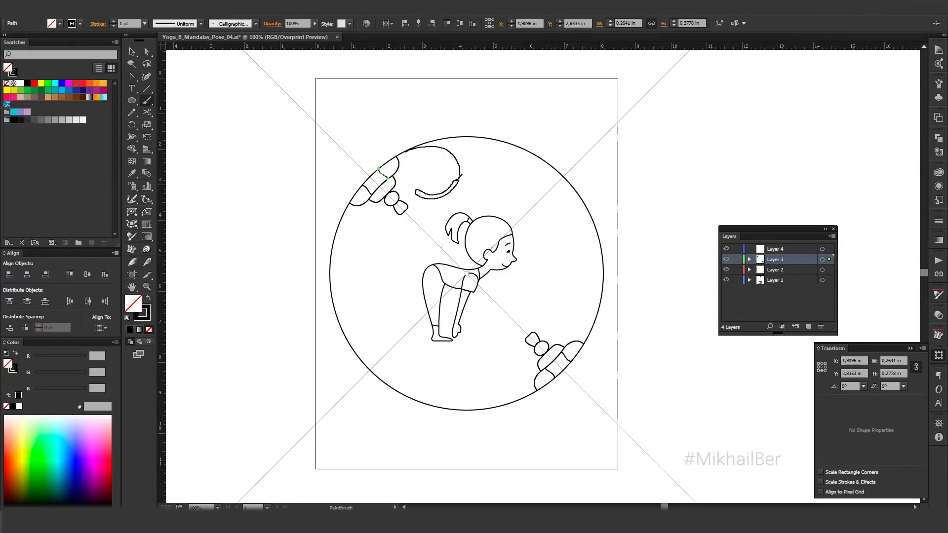
{"action": "left_click_drag", "start_coordinate": [401, 159], "coordinate": [400, 158]}
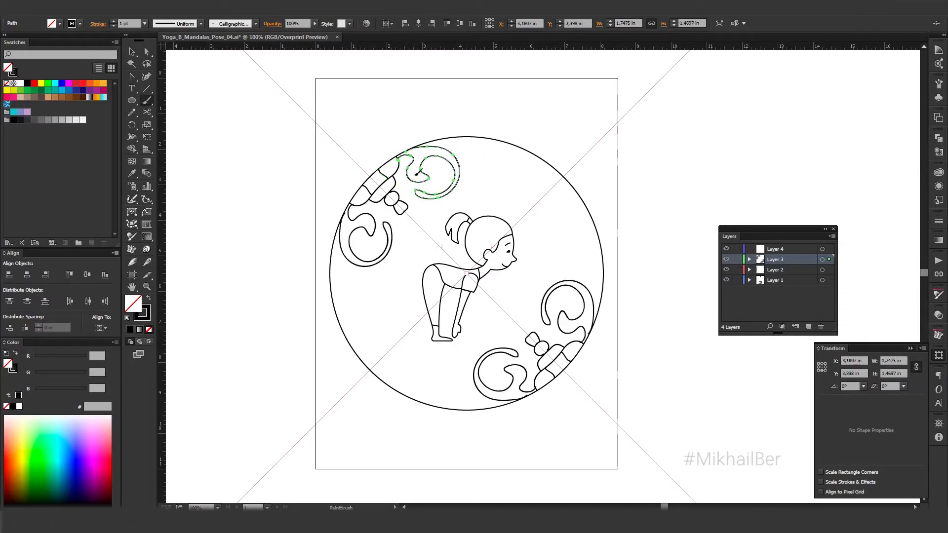
{"action": "key", "text": "ctrl+z"}
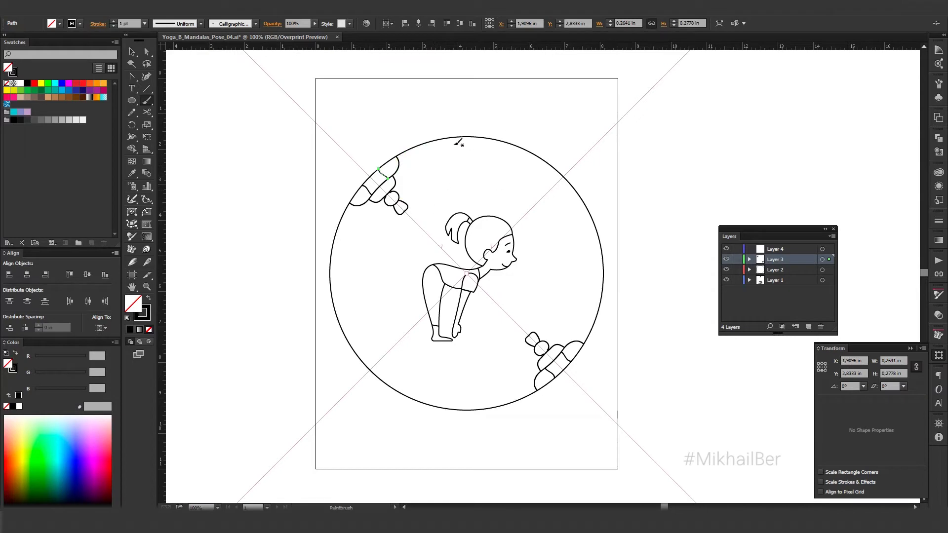
{"action": "mouse_move", "coordinate": [421, 184]}
{"action": "left_mouse_down"}
{"action": "mouse_move", "coordinate": [426, 144]}
{"action": "mouse_move", "coordinate": [442, 165]}
{"action": "mouse_move", "coordinate": [478, 157]}
{"action": "left_mouse_up"}
{"action": "key", "text": "ctrl+z"}
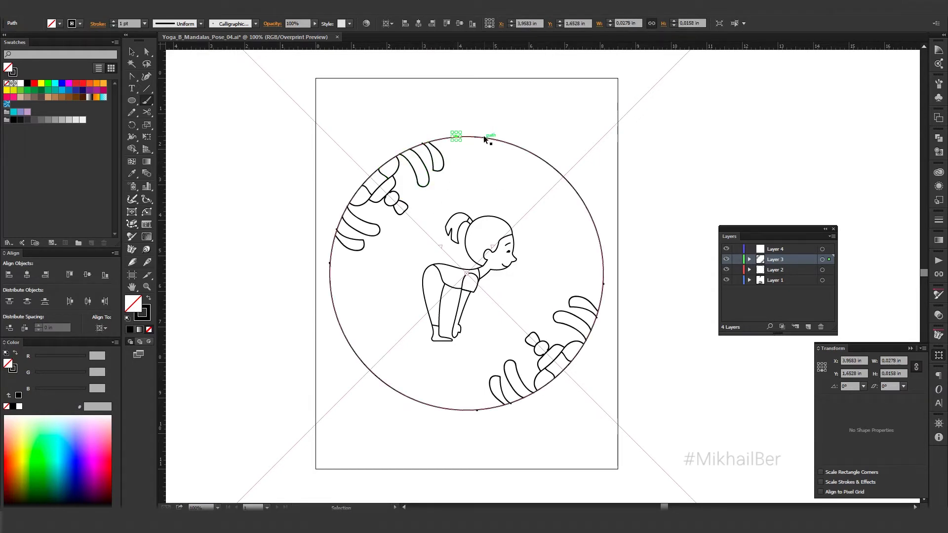
{"action": "key", "text": "ctrl+z"}
{"action": "key", "text": "ctrl+z"}
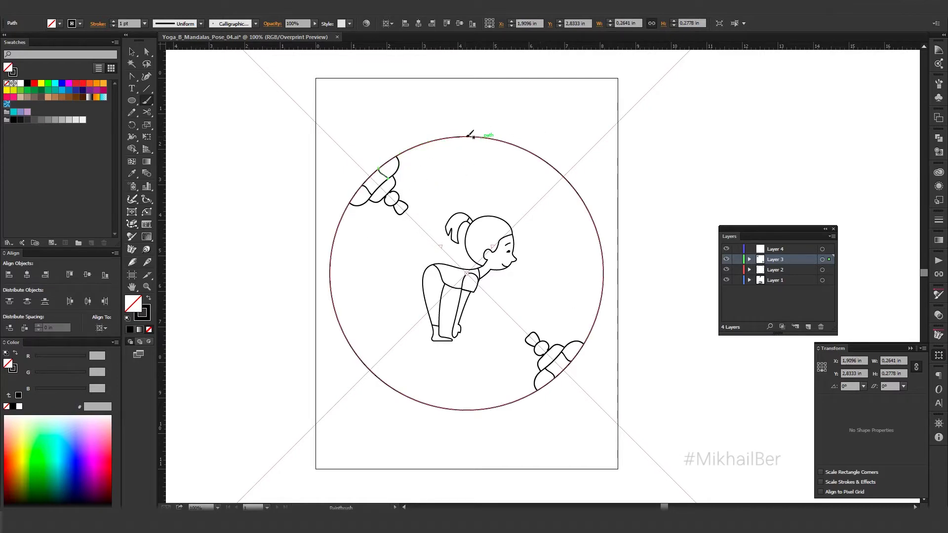
{"action": "left_click_drag", "start_coordinate": [492, 148], "coordinate": [495, 144]}
{"action": "key", "text": "ctrl+z"}
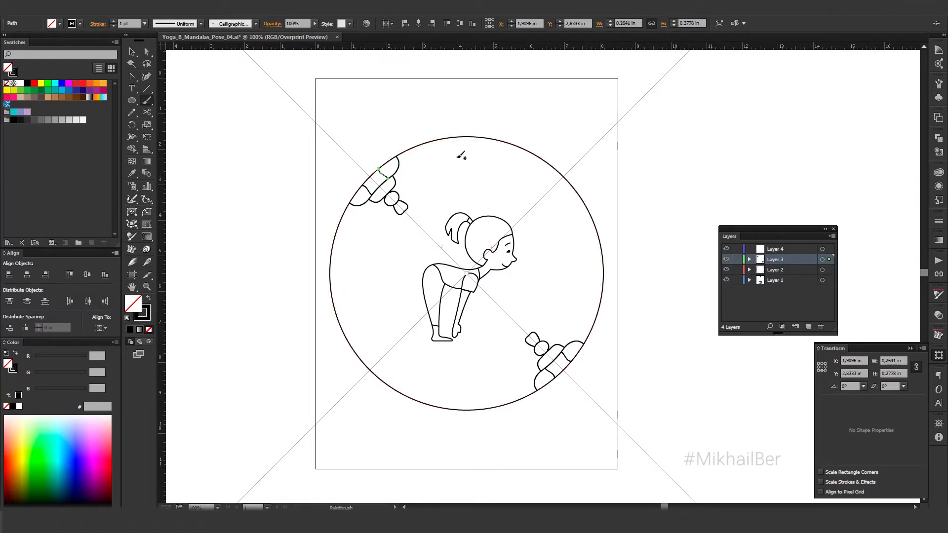
Step: Brush a wavy puzzle-like leaf outline around the upper-left bow, undoing the stray strokes
{"action": "mouse_move", "coordinate": [457, 179]}
{"action": "left_mouse_down"}
{"action": "mouse_move", "coordinate": [467, 147]}
{"action": "mouse_move", "coordinate": [424, 145]}
{"action": "left_mouse_up"}
{"action": "key", "text": "ctrl+z"}
{"action": "key", "text": "ctrl+z"}
{"action": "left_click_drag", "start_coordinate": [419, 205], "coordinate": [339, 230]}
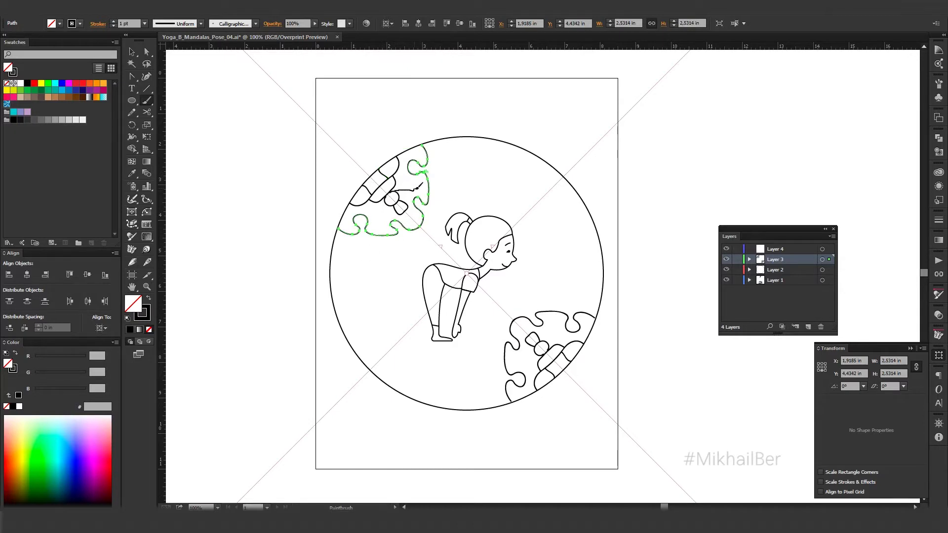
{"action": "left_click_drag", "start_coordinate": [419, 187], "coordinate": [416, 174]}
{"action": "key", "text": "ctrl+z"}
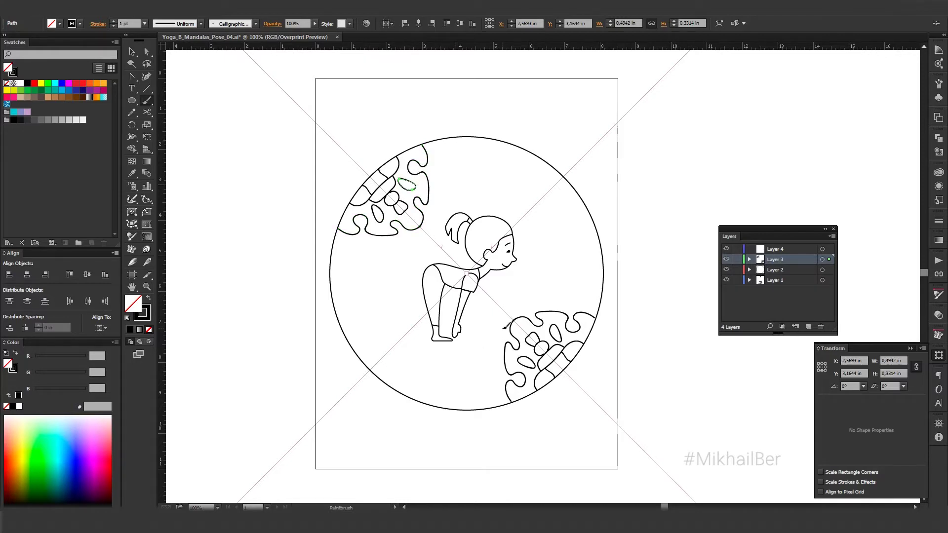
Step: Make Layer 4 active and test trial curves at the lower left, undoing each
{"action": "left_click", "coordinate": [797, 250]}
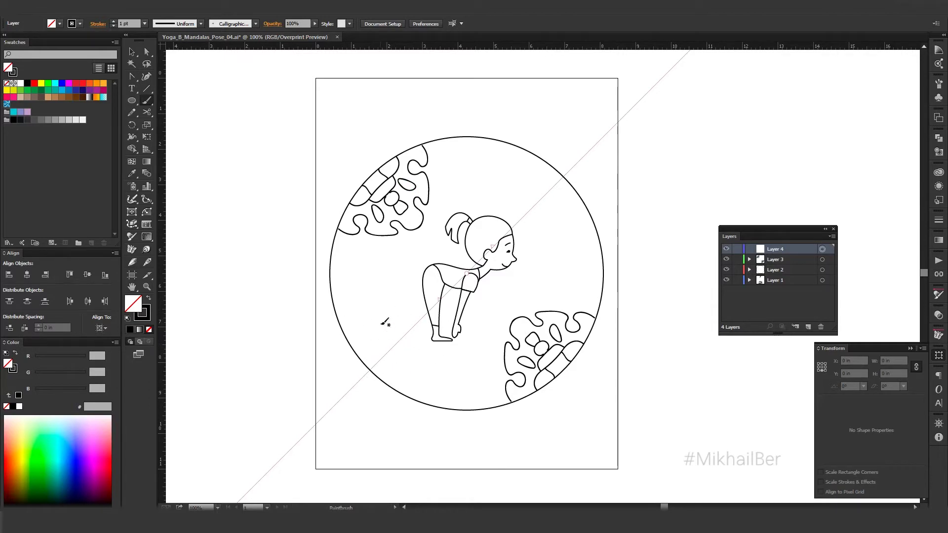
{"action": "mouse_move", "coordinate": [363, 290]}
{"action": "left_mouse_down"}
{"action": "mouse_move", "coordinate": [403, 336]}
{"action": "mouse_move", "coordinate": [348, 318]}
{"action": "mouse_move", "coordinate": [431, 405]}
{"action": "left_mouse_up"}
{"action": "key", "text": "ctrl+z"}
{"action": "key", "text": "ctrl+z"}
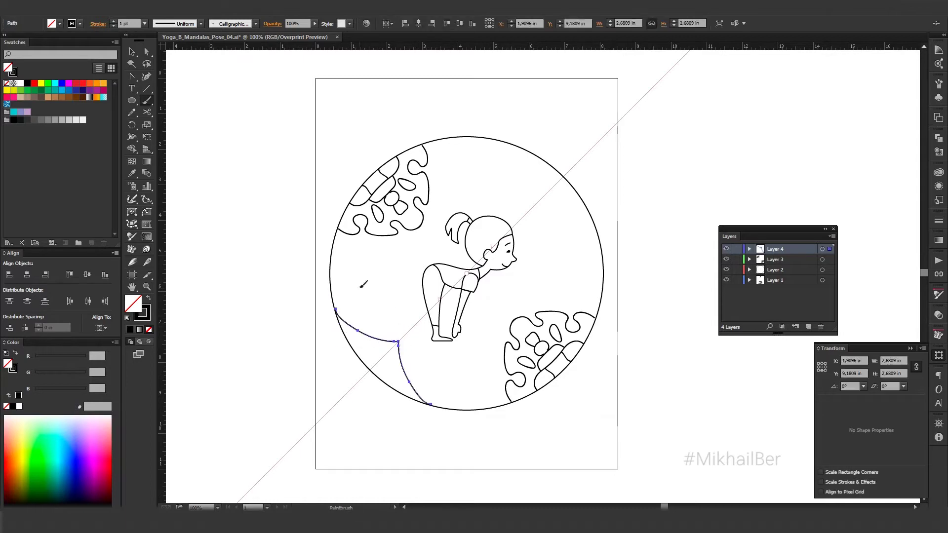
{"action": "left_click_drag", "start_coordinate": [393, 336], "coordinate": [395, 337]}
{"action": "key", "text": "ctrl+z"}
{"action": "left_click_drag", "start_coordinate": [363, 288], "coordinate": [332, 288]}
{"action": "key", "text": "ctrl+z"}
{"action": "key", "text": "ctrl+z"}
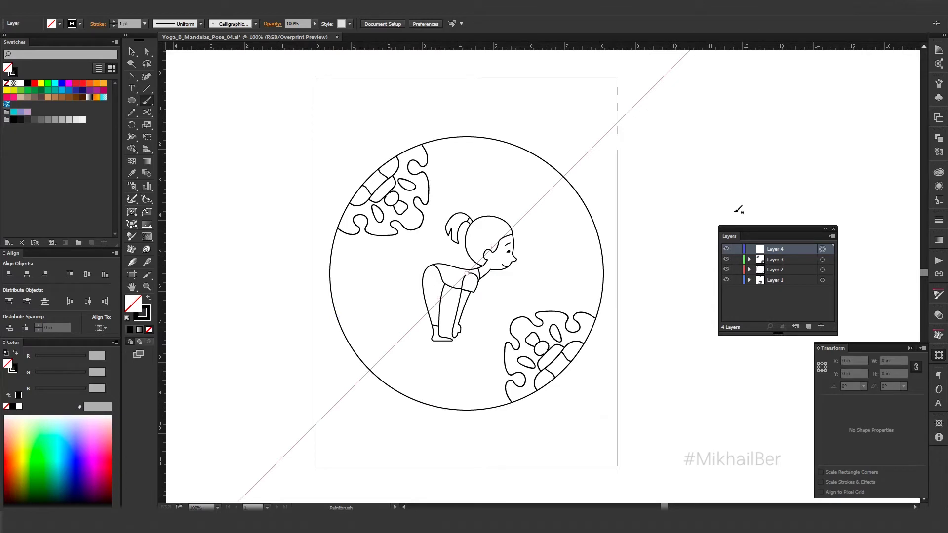
Step: On Layer 2, draw and bend a trial curve across the circle top, then delete it
{"action": "left_click", "coordinate": [775, 270]}
{"action": "key", "text": "backslash"}
{"action": "left_click_drag", "start_coordinate": [427, 159], "coordinate": [546, 161]}
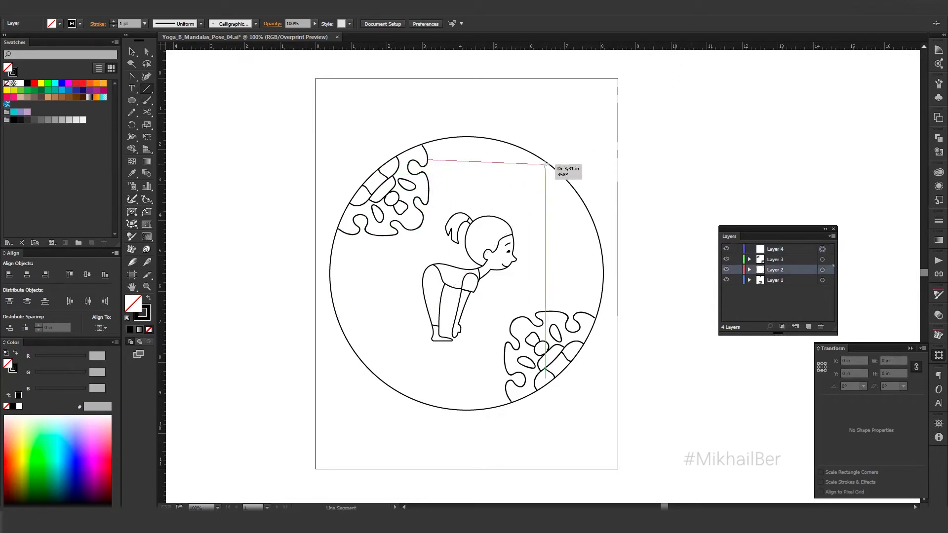
{"action": "key", "text": "shift+c"}
{"action": "left_click_drag", "start_coordinate": [481, 165], "coordinate": [520, 194]}
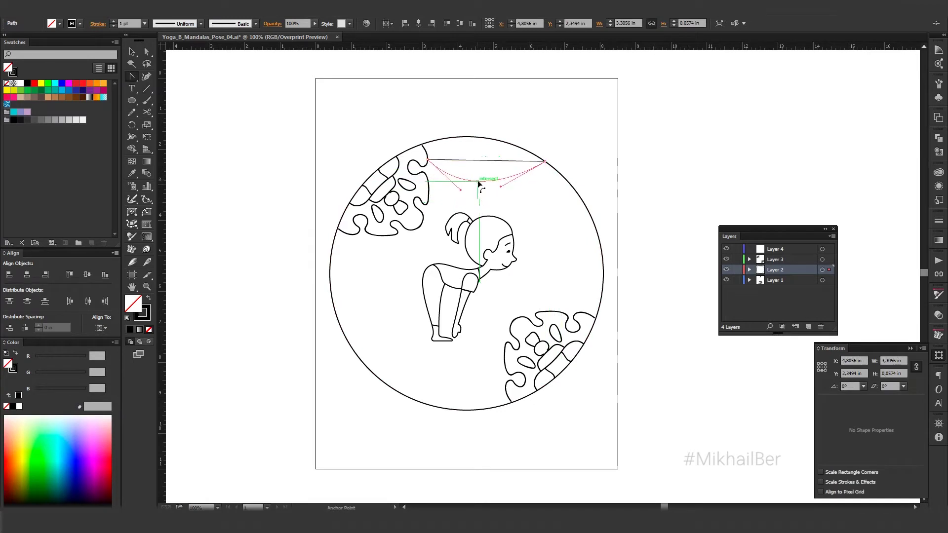
{"action": "key", "text": "v"}
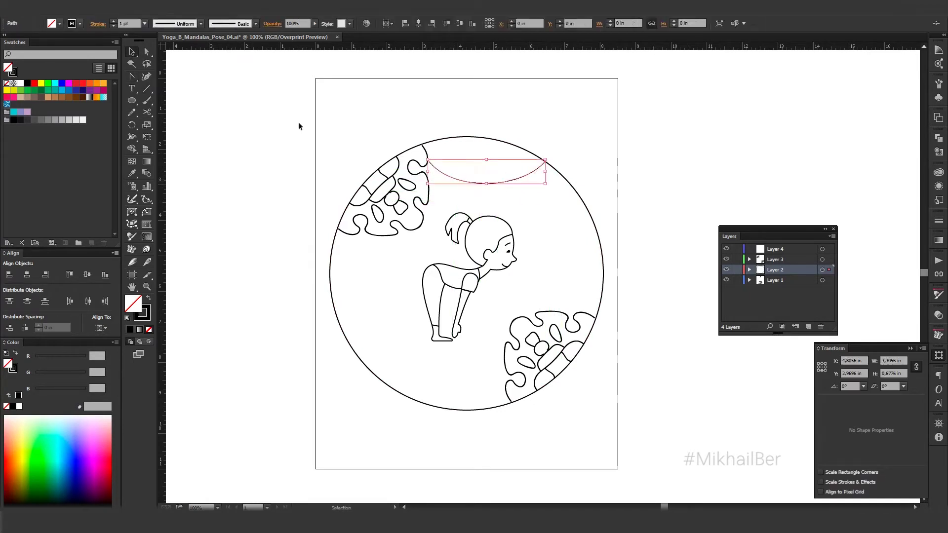
{"action": "left_click", "coordinate": [230, 265]}
{"action": "left_click", "coordinate": [487, 182]}
{"action": "key", "text": "shift+c"}
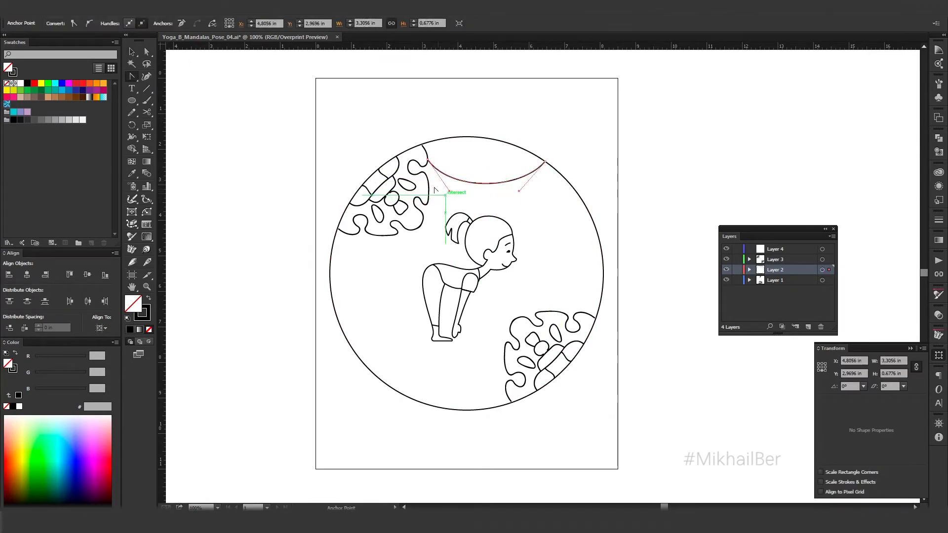
{"action": "left_click_drag", "start_coordinate": [428, 145], "coordinate": [442, 193]}
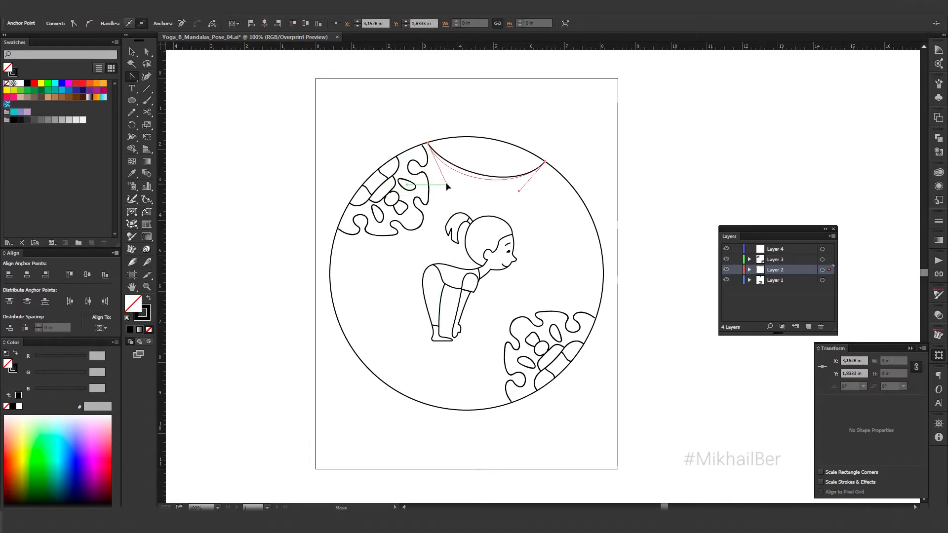
{"action": "key", "text": "Delete"}
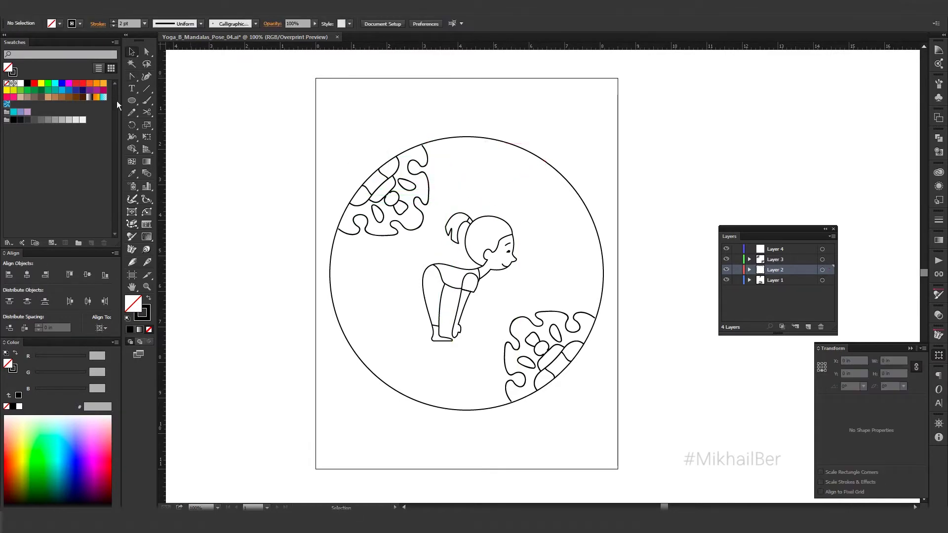
Step: Draw a small circle overlapping the upper-right edge and cut away its outer arc
{"action": "left_click", "coordinate": [132, 100]}
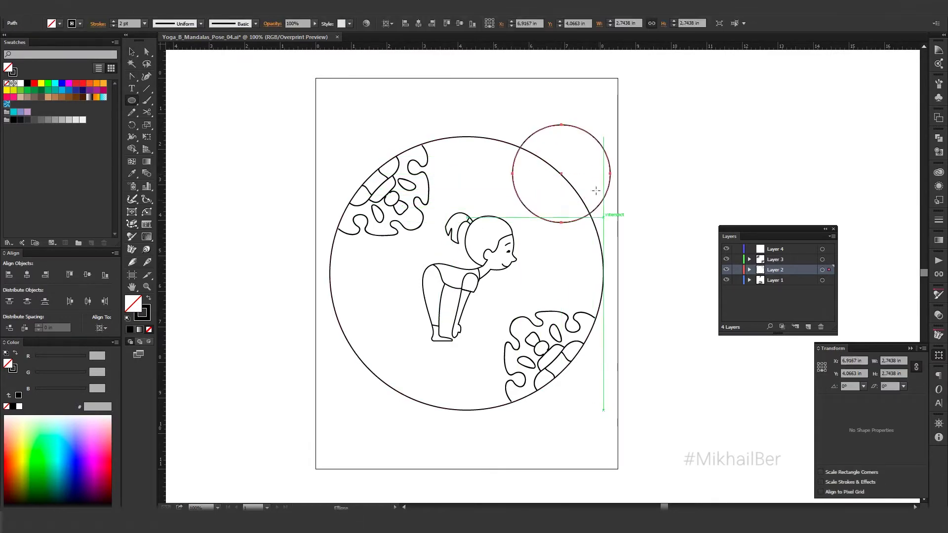
{"action": "left_click_drag", "start_coordinate": [558, 170], "coordinate": [609, 219]}
{"action": "key", "text": "v"}
{"action": "scroll", "coordinate": [529, 85], "scroll_direction": "up", "scroll_amount": 4}
{"action": "key", "text": "p"}
{"action": "left_click", "coordinate": [478, 188]}
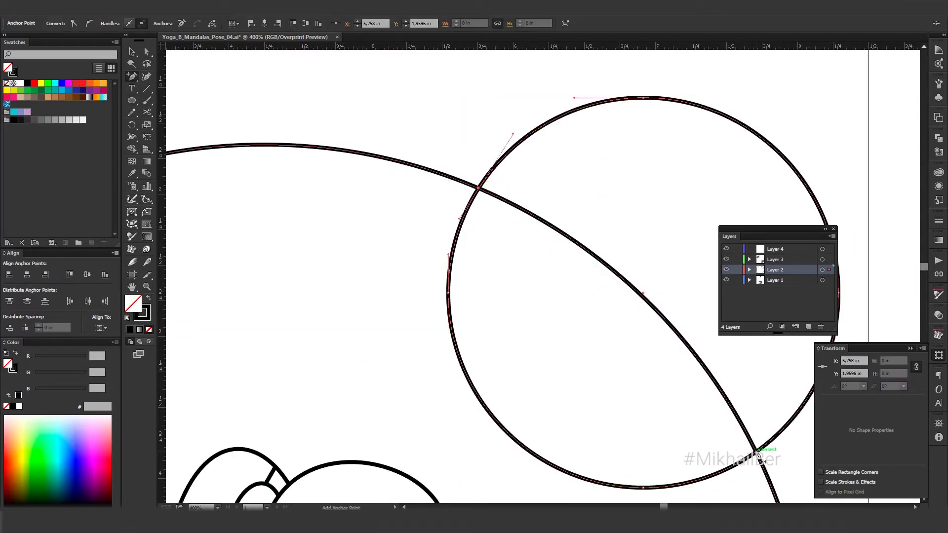
{"action": "left_click", "coordinate": [709, 108]}
{"action": "scroll", "coordinate": [710, 112], "scroll_direction": "down", "scroll_amount": 2}
{"action": "scroll", "coordinate": [461, 254], "scroll_direction": "down", "scroll_amount": 2}
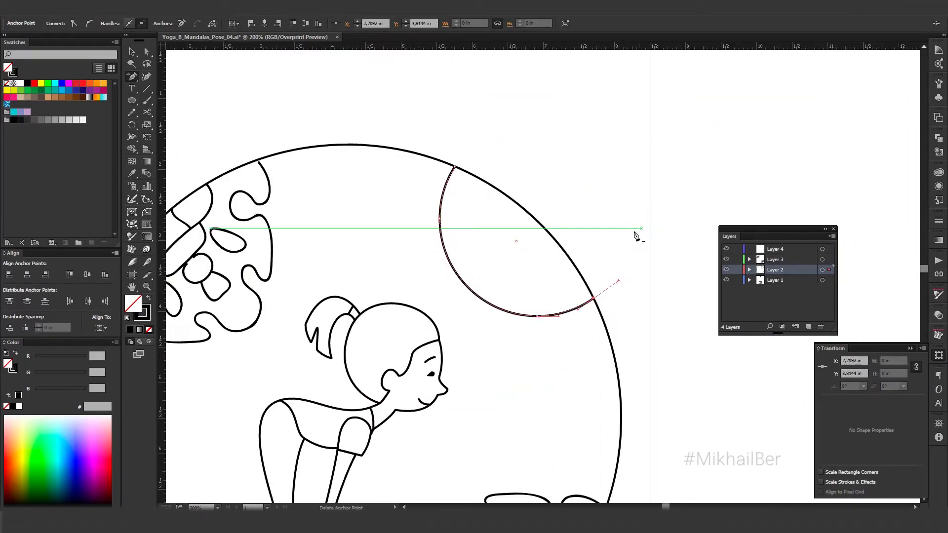
{"action": "key", "text": "v"}
{"action": "left_click", "coordinate": [590, 300]}
{"action": "left_click", "coordinate": [425, 177]}
{"action": "scroll", "coordinate": [425, 178], "scroll_direction": "down", "scroll_amount": 2}
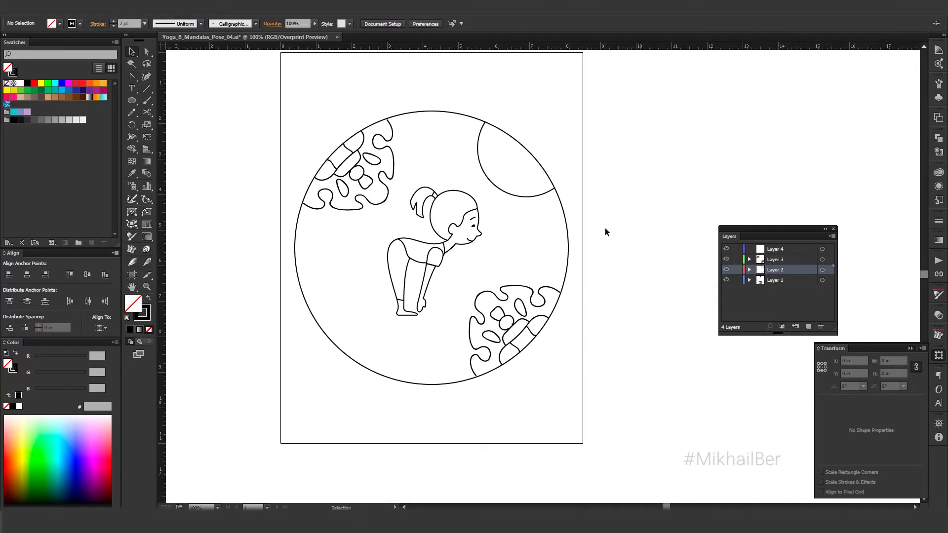
Step: On Layer 4, brush a left-edge stroke and a hill outline at the lower left
{"action": "scroll", "coordinate": [376, 294], "scroll_direction": "up", "scroll_amount": 1}
{"action": "scroll", "coordinate": [379, 309], "scroll_direction": "up", "scroll_amount": 2}
{"action": "left_click", "coordinate": [775, 249]}
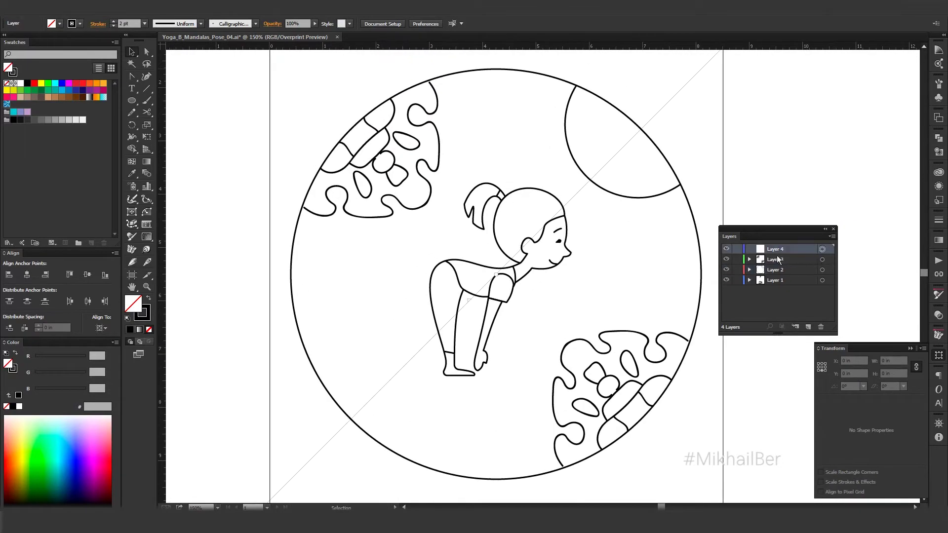
{"action": "key", "text": "b"}
{"action": "mouse_move", "coordinate": [309, 216]}
{"action": "left_mouse_down"}
{"action": "mouse_move", "coordinate": [312, 303]}
{"action": "mouse_move", "coordinate": [316, 215]}
{"action": "left_mouse_up"}
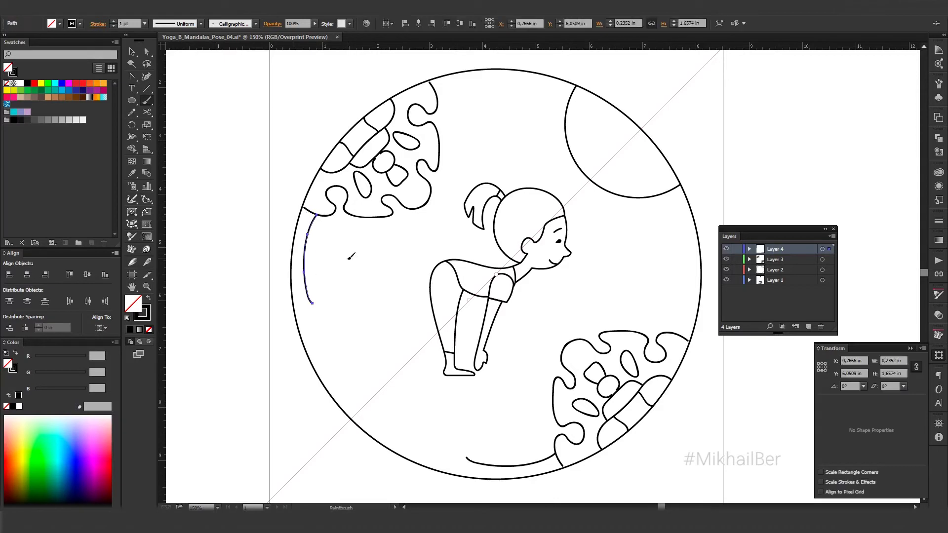
{"action": "left_click_drag", "start_coordinate": [324, 357], "coordinate": [317, 374]}
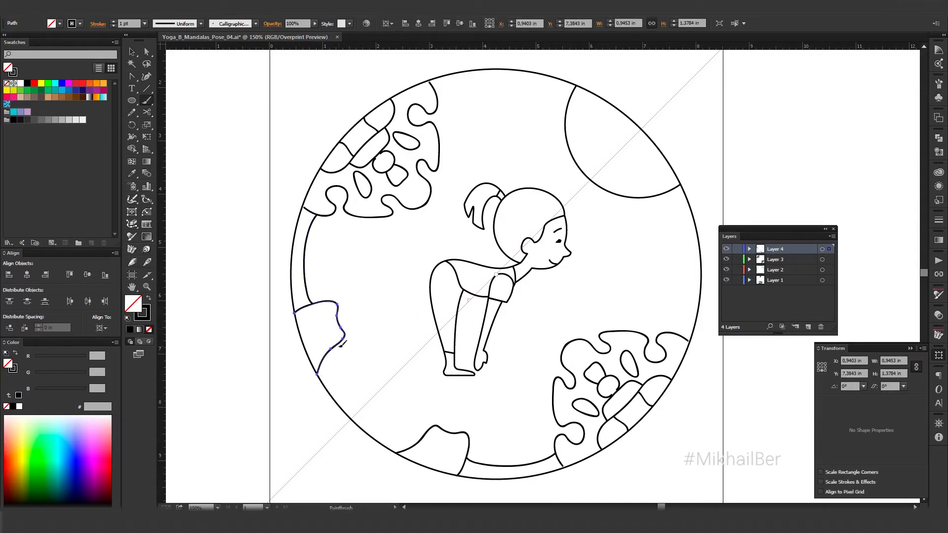
{"action": "left_click_drag", "start_coordinate": [364, 348], "coordinate": [416, 342]}
{"action": "key", "text": "ctrl+z"}
{"action": "left_click_drag", "start_coordinate": [404, 374], "coordinate": [428, 429]}
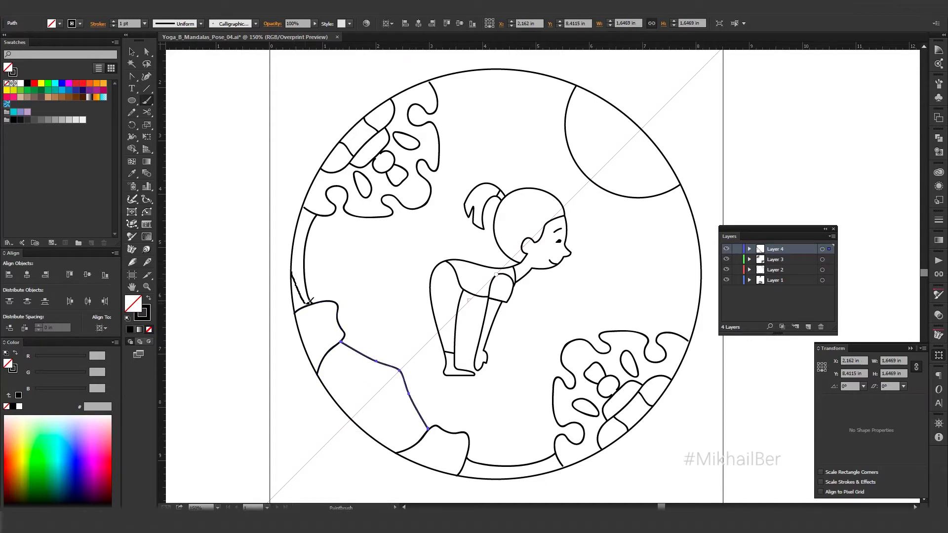
Step: Brush the sloping hill edge down to the bottom, discarding a hand-drawn oval spot
{"action": "left_click_drag", "start_coordinate": [309, 301], "coordinate": [307, 305]}
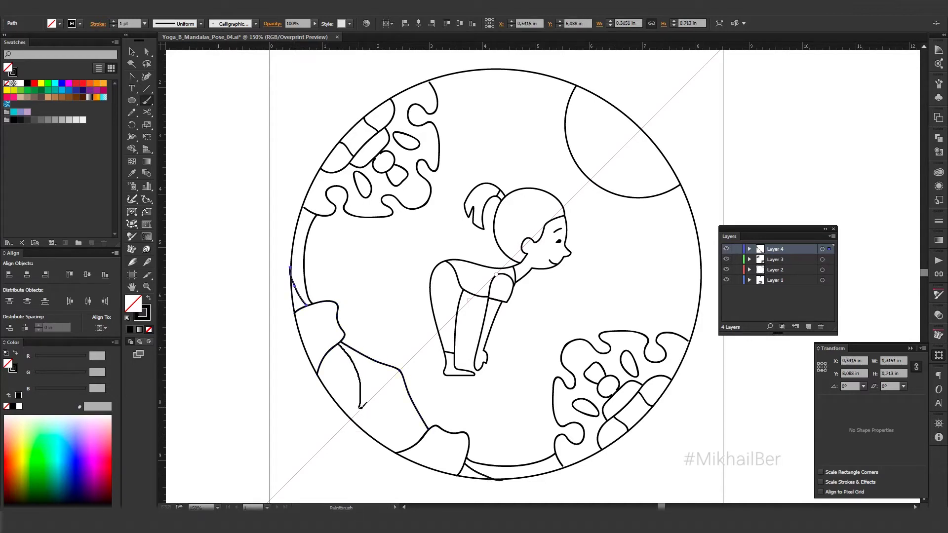
{"action": "left_click_drag", "start_coordinate": [362, 406], "coordinate": [426, 432]}
{"action": "key", "text": "ctrl+z"}
{"action": "key", "text": "ctrl+z"}
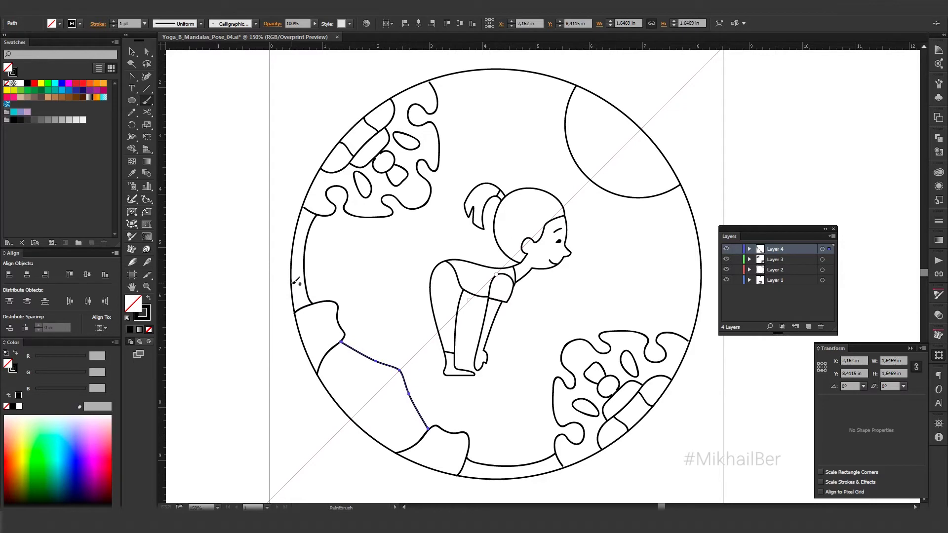
{"action": "left_click_drag", "start_coordinate": [293, 283], "coordinate": [301, 309]}
{"action": "left_click_drag", "start_coordinate": [384, 371], "coordinate": [423, 438]}
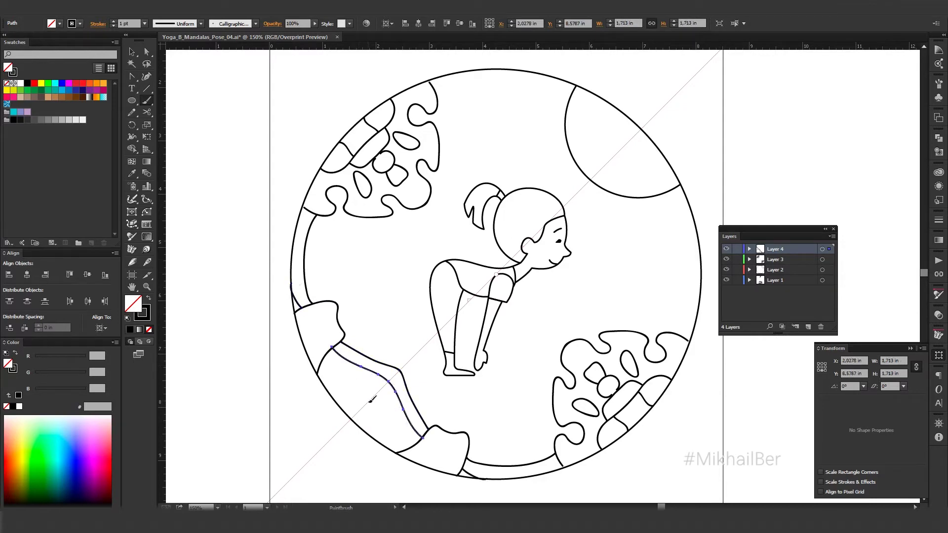
{"action": "mouse_move", "coordinate": [356, 400]}
{"action": "left_mouse_down"}
{"action": "mouse_move", "coordinate": [358, 420]}
{"action": "mouse_move", "coordinate": [386, 397]}
{"action": "left_mouse_up"}
{"action": "key", "text": "ctrl+z"}
{"action": "left_click_drag", "start_coordinate": [378, 433], "coordinate": [366, 390]}
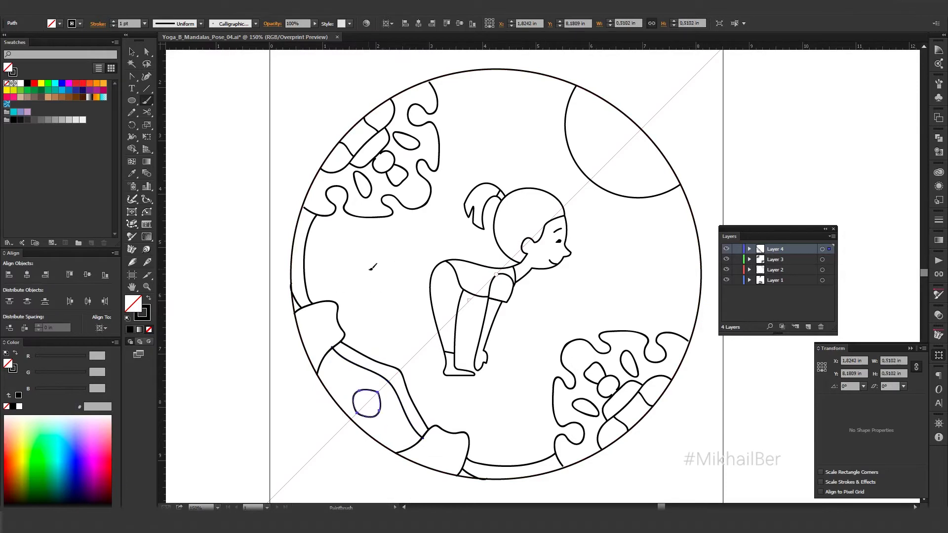
{"action": "key", "text": "ctrl+z"}
{"action": "key", "text": "ctrl+z"}
{"action": "key", "text": "ctrl+z"}
{"action": "key", "text": "ctrl+z"}
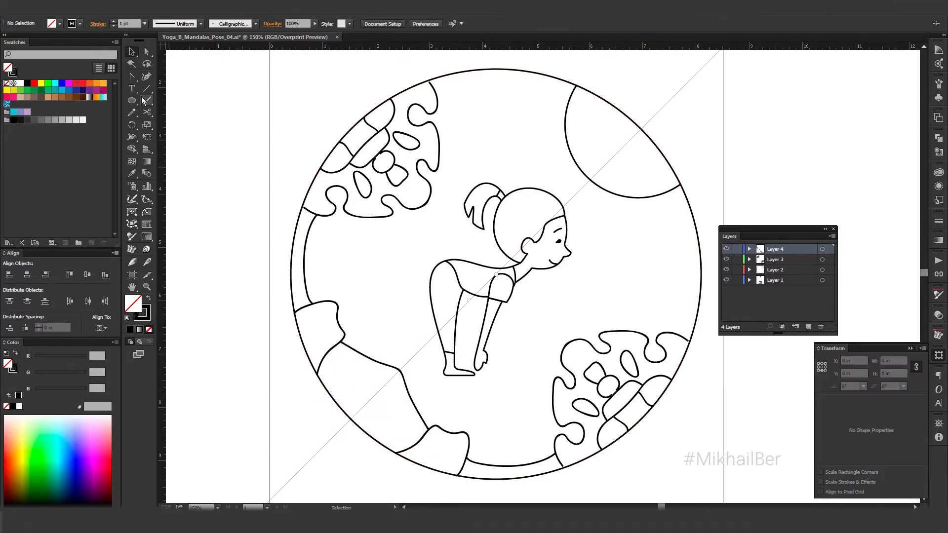
Step: Add a round Ellipse spot inside the hill, delete the inner left arc, and draw a vertical line
{"action": "left_click", "coordinate": [141, 100]}
{"action": "left_click_drag", "start_coordinate": [354, 379], "coordinate": [392, 417]}
{"action": "key", "text": "v"}
{"action": "left_click", "coordinate": [242, 356]}
{"action": "left_click", "coordinate": [309, 291]}
{"action": "key", "text": "Delete"}
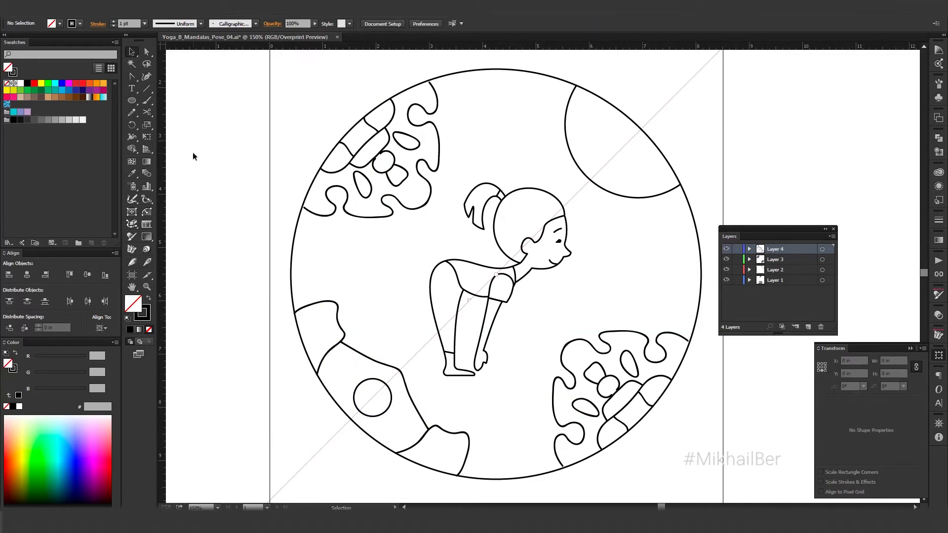
{"action": "key", "text": "backslash"}
{"action": "left_click_drag", "start_coordinate": [317, 213], "coordinate": [314, 303]}
Step: Bend the vertical line into a curve along the circle's left edge
{"action": "key", "text": "shift+c"}
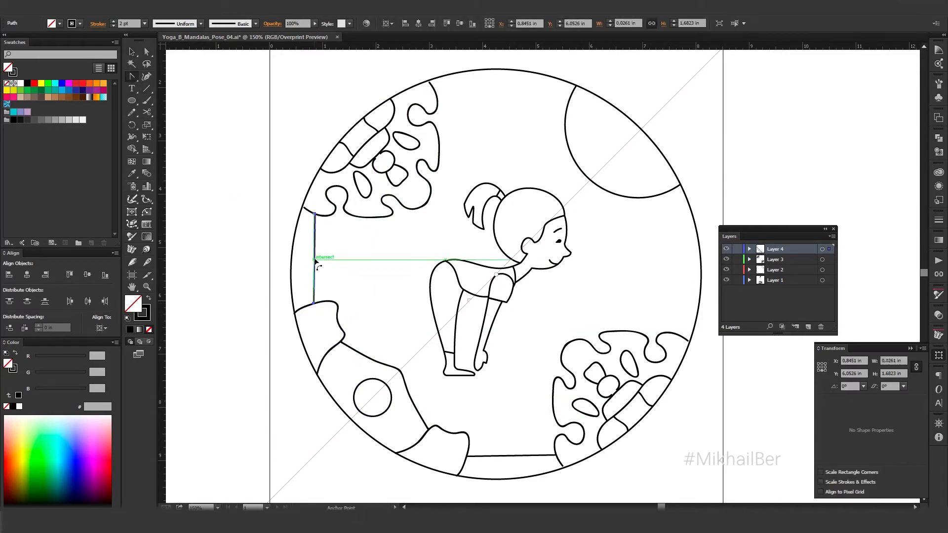
{"action": "left_click_drag", "start_coordinate": [314, 258], "coordinate": [303, 262]}
{"action": "scroll", "coordinate": [303, 262], "scroll_direction": "up", "scroll_amount": 3}
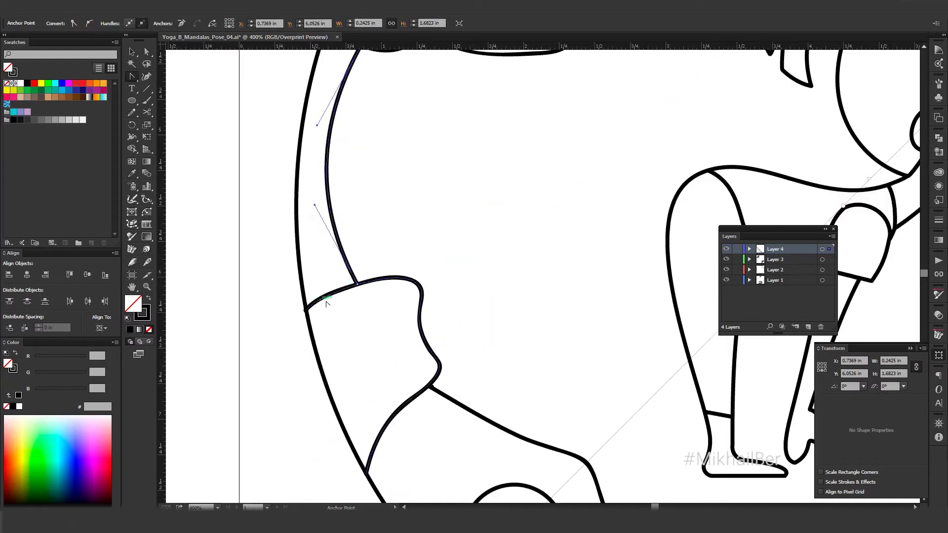
{"action": "scroll", "coordinate": [354, 295], "scroll_direction": "down", "scroll_amount": 3}
{"action": "scroll", "coordinate": [339, 295], "scroll_direction": "up", "scroll_amount": 3}
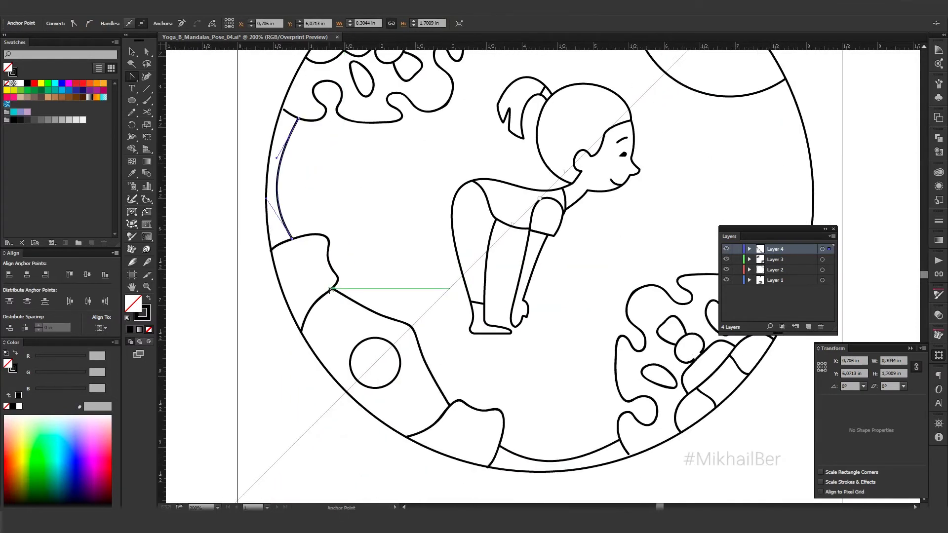
Step: Convert the hill edge point to a corner and refine the left band's curve
{"action": "left_click", "coordinate": [337, 294]}
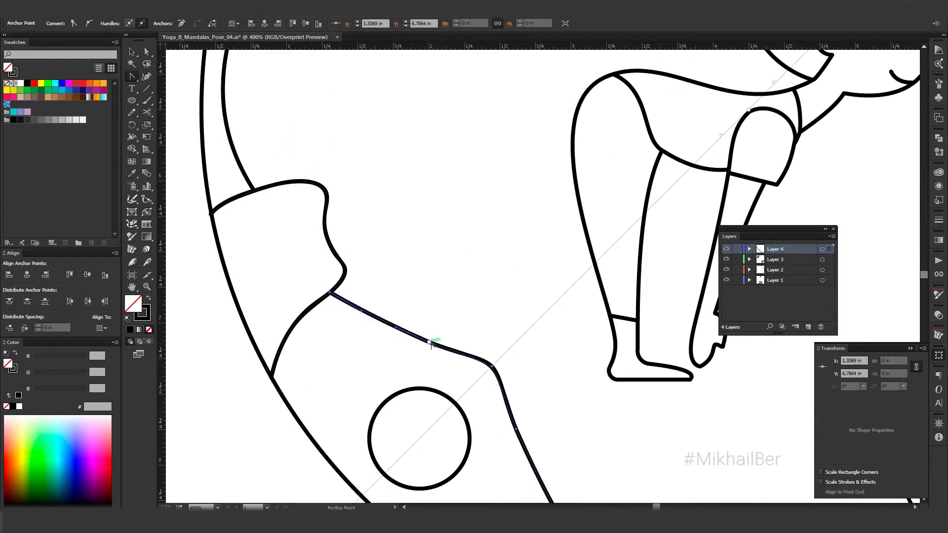
{"action": "scroll", "coordinate": [306, 207], "scroll_direction": "down", "scroll_amount": 2}
{"action": "scroll", "coordinate": [306, 202], "scroll_direction": "up", "scroll_amount": 1}
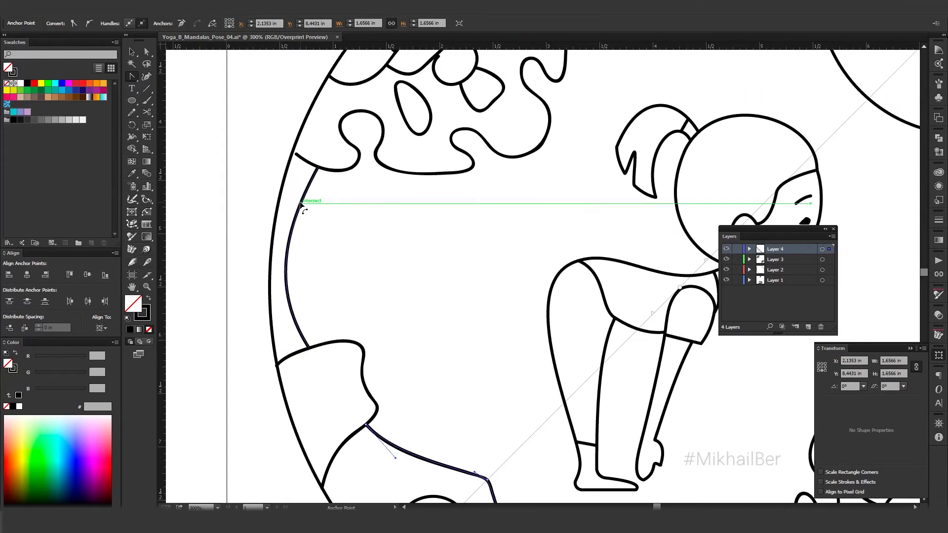
{"action": "left_click", "coordinate": [286, 209]}
{"action": "left_click_drag", "start_coordinate": [287, 209], "coordinate": [286, 210]}
{"action": "scroll", "coordinate": [229, 180], "scroll_direction": "down", "scroll_amount": 2}
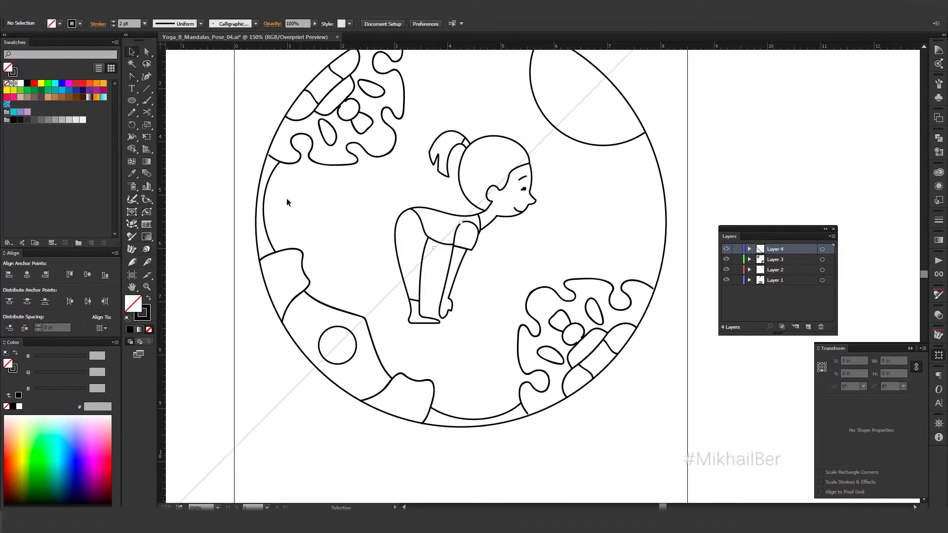
{"action": "key", "text": "ctrl+shift+a"}
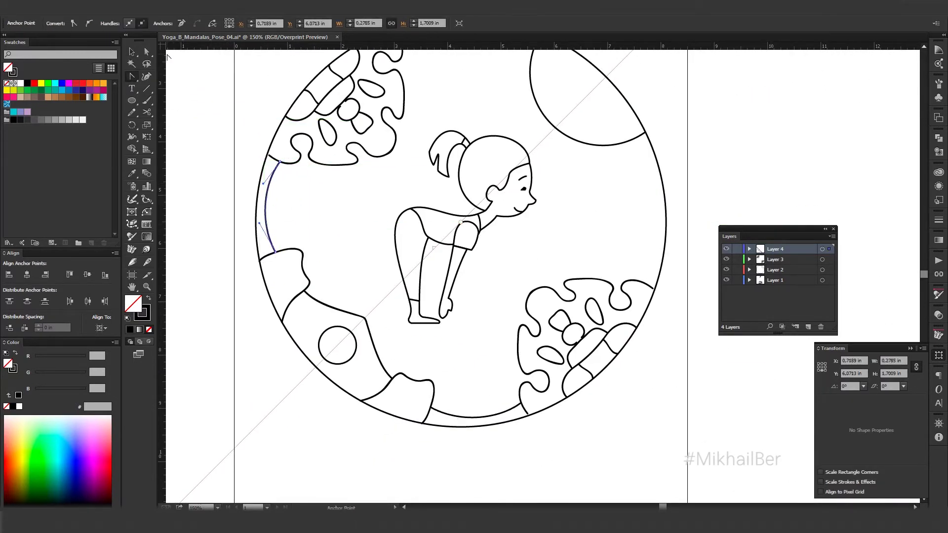
{"action": "left_click_drag", "start_coordinate": [318, 258], "coordinate": [356, 292]}
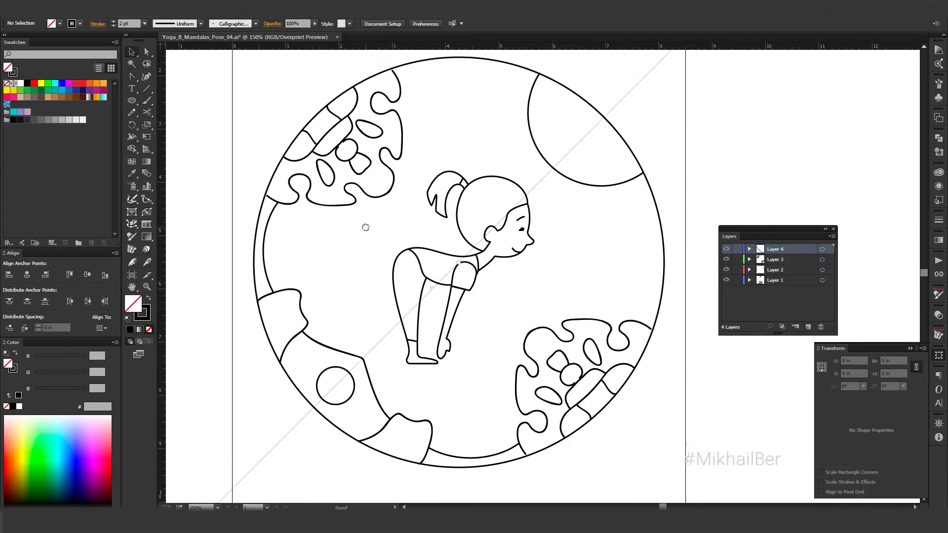
{"action": "scroll", "coordinate": [366, 229], "scroll_direction": "down", "scroll_amount": 1}
{"action": "key", "text": "backslash"}
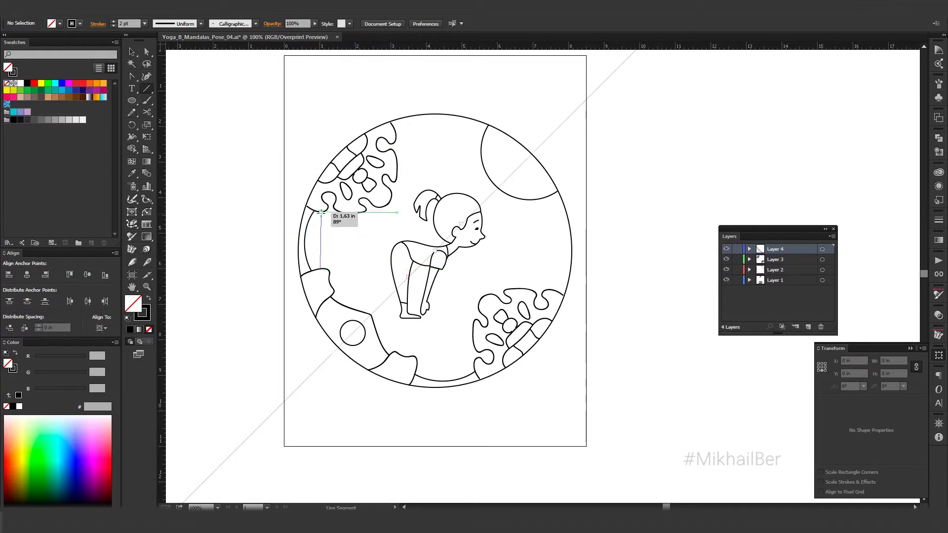
Step: Draw a line below the upper leaves and bend it into a half-round leaf
{"action": "mouse_move", "coordinate": [320, 212]}
{"action": "left_mouse_down"}
{"action": "mouse_move", "coordinate": [320, 269]}
{"action": "mouse_move", "coordinate": [342, 245]}
{"action": "mouse_move", "coordinate": [346, 256]}
{"action": "left_mouse_up"}
{"action": "key", "text": "shift+c"}
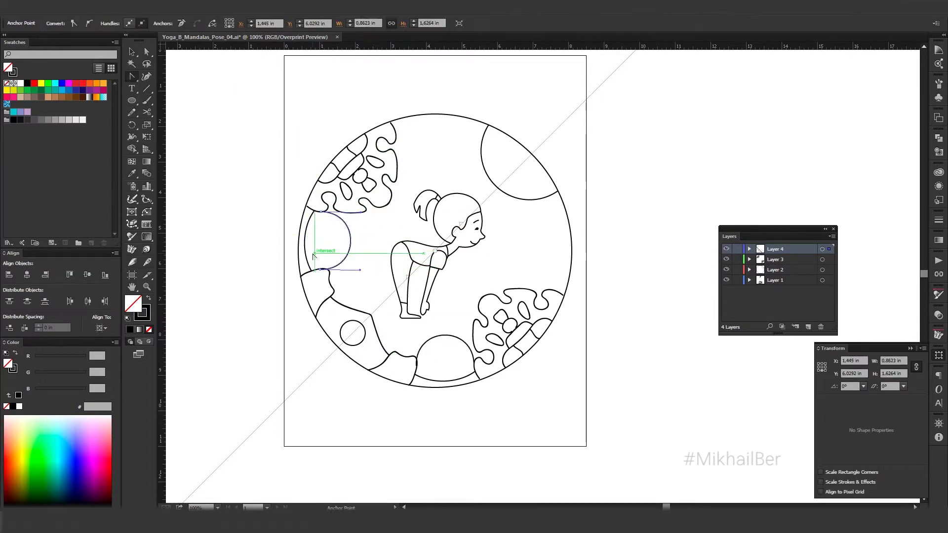
{"action": "scroll", "coordinate": [318, 278], "scroll_direction": "up", "scroll_amount": 1}
{"action": "scroll", "coordinate": [342, 270], "scroll_direction": "up", "scroll_amount": 2}
{"action": "scroll", "coordinate": [326, 277], "scroll_direction": "down", "scroll_amount": 1}
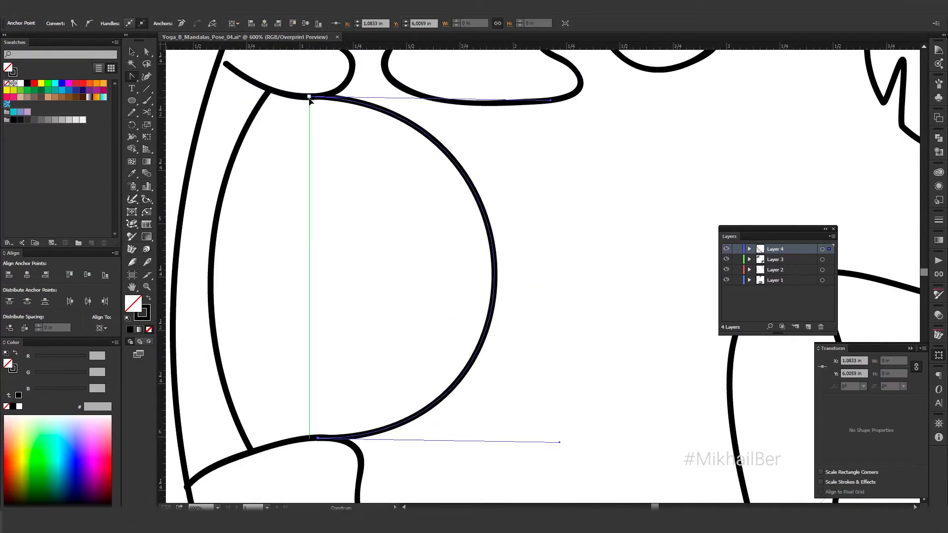
{"action": "left_click_drag", "start_coordinate": [429, 284], "coordinate": [416, 268]}
{"action": "key", "text": "ctrl+shift+a"}
{"action": "key", "text": "backslash"}
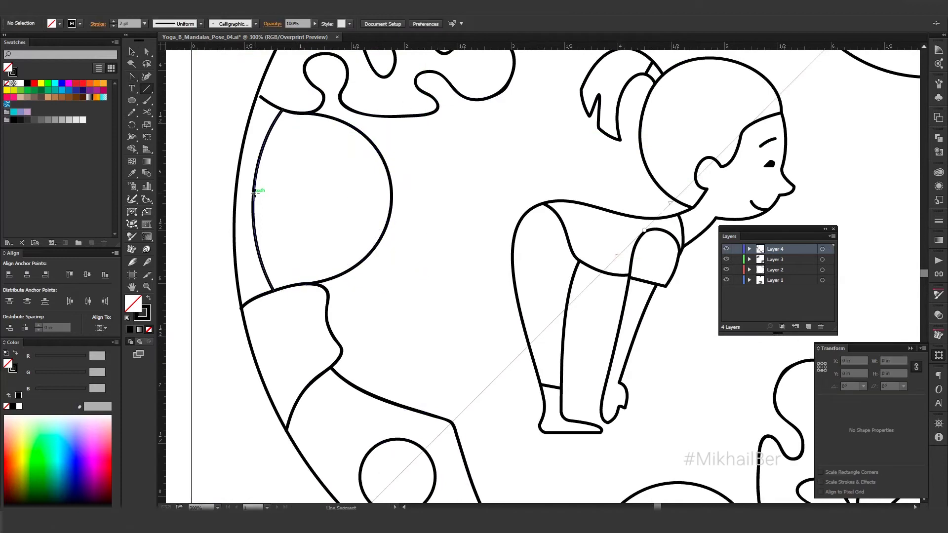
Step: Draw the leaf's midrib plus a long and a short vein, and group the veins
{"action": "left_click_drag", "start_coordinate": [253, 195], "coordinate": [393, 198]}
{"action": "left_click_drag", "start_coordinate": [254, 195], "coordinate": [393, 198]}
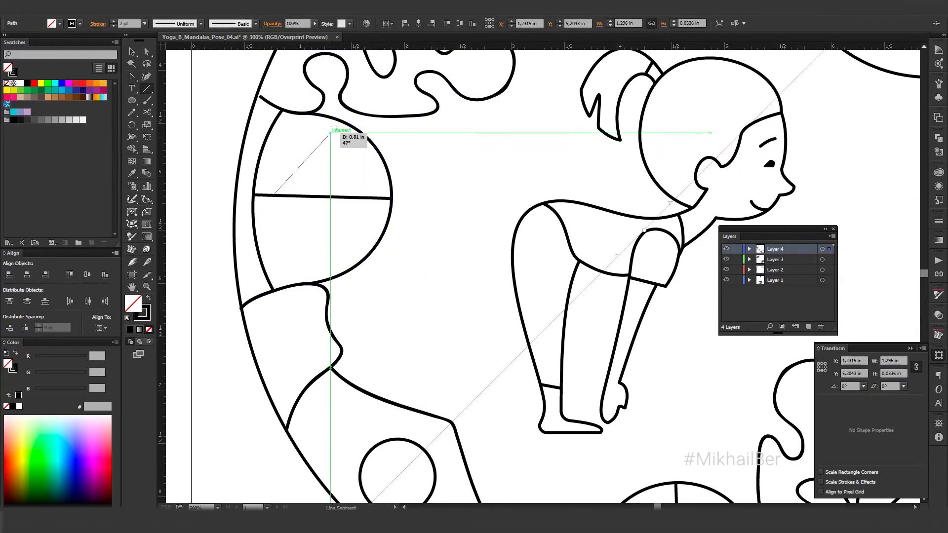
{"action": "left_click_drag", "start_coordinate": [272, 195], "coordinate": [322, 129]}
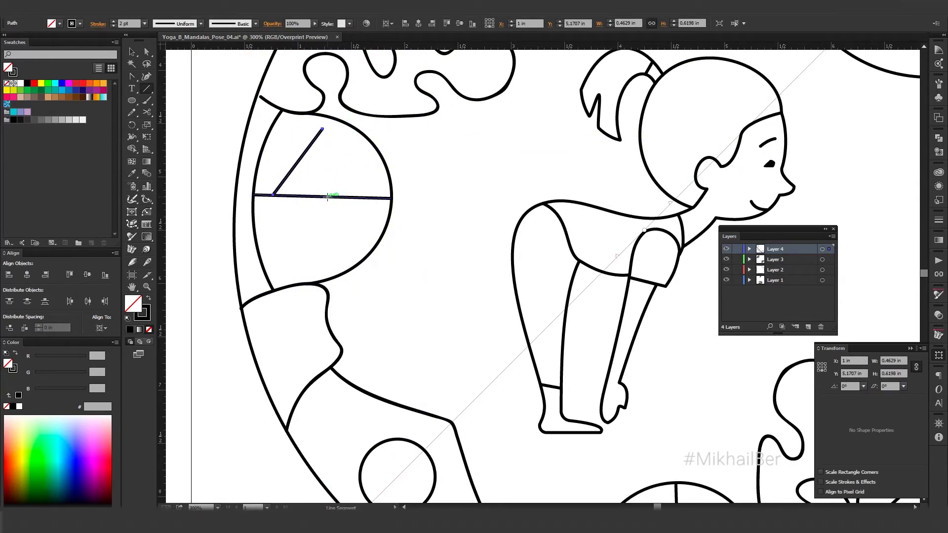
{"action": "left_click_drag", "start_coordinate": [327, 197], "coordinate": [356, 179]}
{"action": "left_click", "coordinate": [133, 54]}
{"action": "left_click", "coordinate": [296, 164], "text": "shift"}
{"action": "right_click", "coordinate": [306, 158]}
{"action": "left_click", "coordinate": [316, 193]}
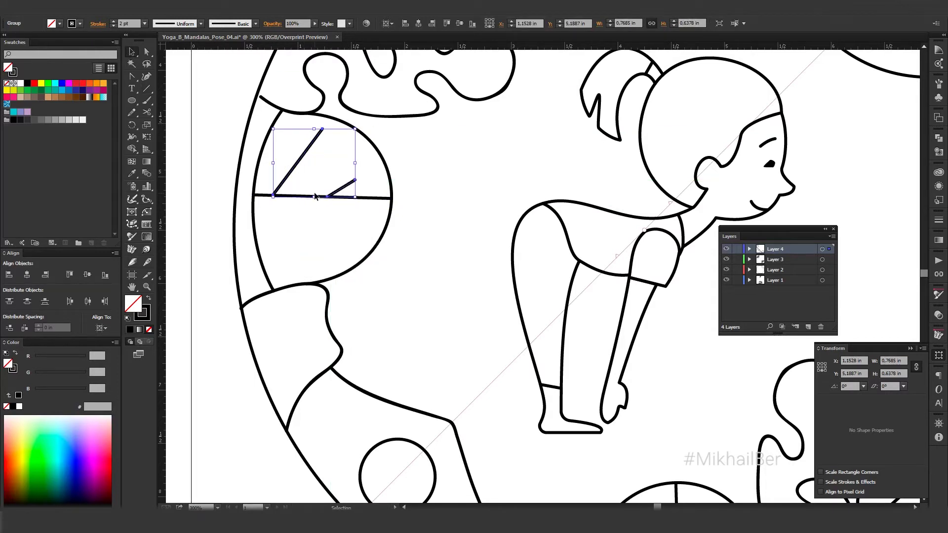
Step: Curve the grouped veins and make a mirrored copy with Reflect
{"action": "key", "text": "shift+c"}
{"action": "mouse_move", "coordinate": [297, 162]}
{"action": "left_mouse_down"}
{"action": "mouse_move", "coordinate": [345, 192]}
{"action": "mouse_move", "coordinate": [312, 237]}
{"action": "left_mouse_up"}
{"action": "right_click", "coordinate": [316, 153]}
{"action": "left_click", "coordinate": [420, 237]}
{"action": "left_click", "coordinate": [680, 366]}
Step: In isolation mode, move the lower vein onto the midrib
{"action": "scroll", "coordinate": [290, 196], "scroll_direction": "up", "scroll_amount": 2}
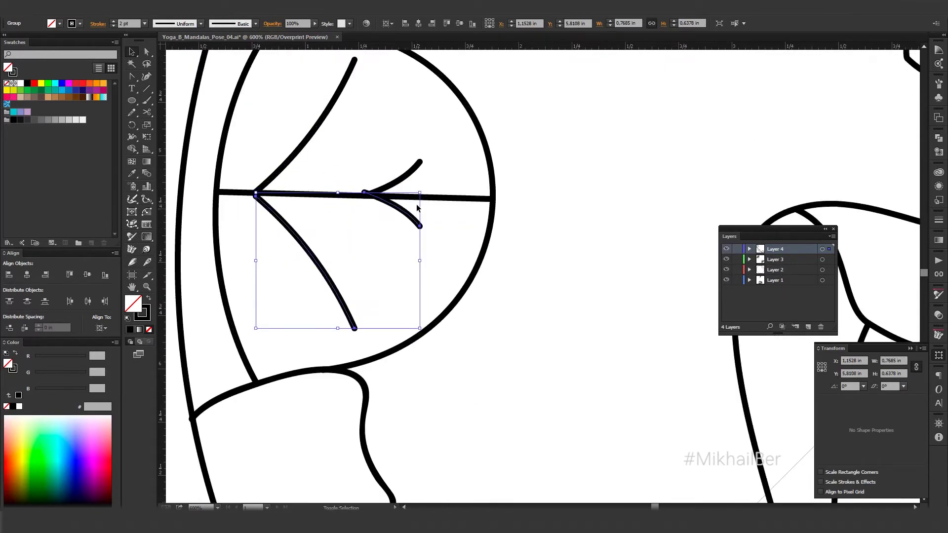
{"action": "double_click", "coordinate": [291, 232]}
{"action": "scroll", "coordinate": [262, 204], "scroll_direction": "up", "scroll_amount": 4}
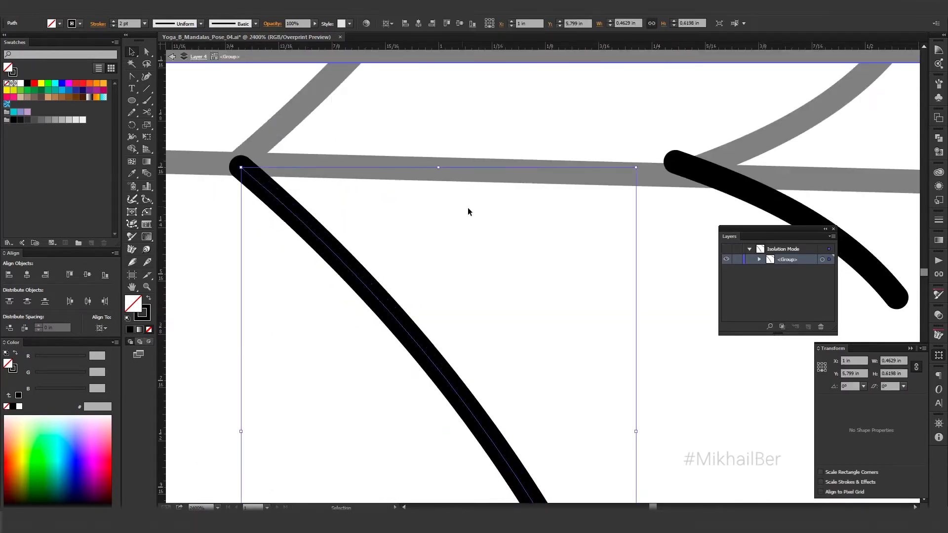
{"action": "scroll", "coordinate": [468, 209], "scroll_direction": "right", "scroll_amount": 3}
{"action": "left_click_drag", "start_coordinate": [489, 183], "coordinate": [501, 206]}
{"action": "scroll", "coordinate": [280, 235], "scroll_direction": "down", "scroll_amount": 3}
{"action": "scroll", "coordinate": [279, 235], "scroll_direction": "down", "scroll_amount": 3}
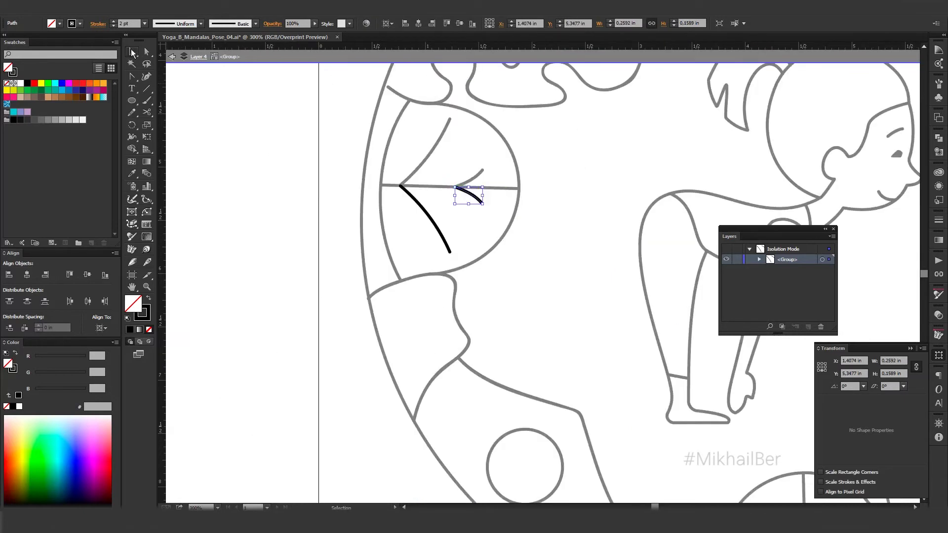
{"action": "double_click", "coordinate": [280, 235]}
{"action": "scroll", "coordinate": [673, 174], "scroll_direction": "right", "scroll_amount": 3}
{"action": "scroll", "coordinate": [673, 174], "scroll_direction": "up", "scroll_amount": 1}
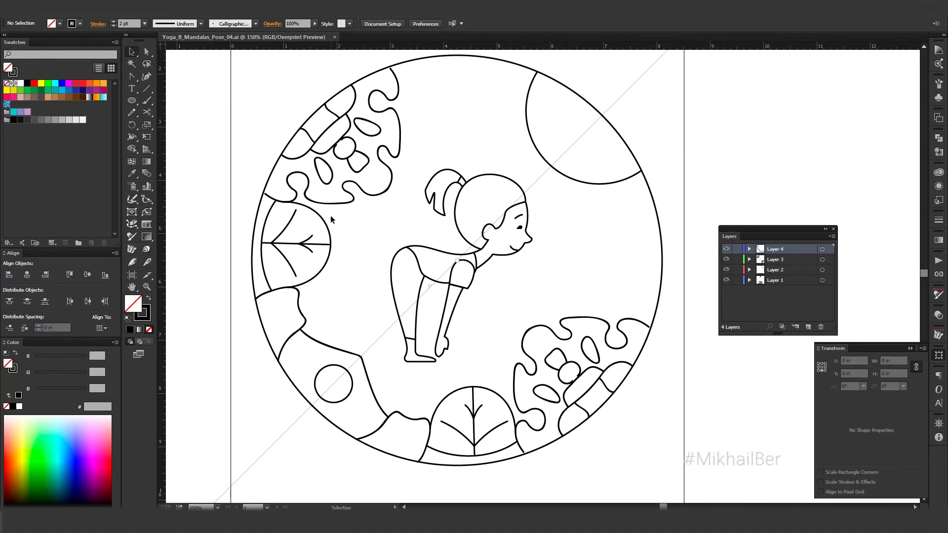
Step: Delete the left leaves and add Layer 5 with MirrorMe mirrored drawing on
{"action": "left_click_drag", "start_coordinate": [278, 230], "coordinate": [278, 230]}
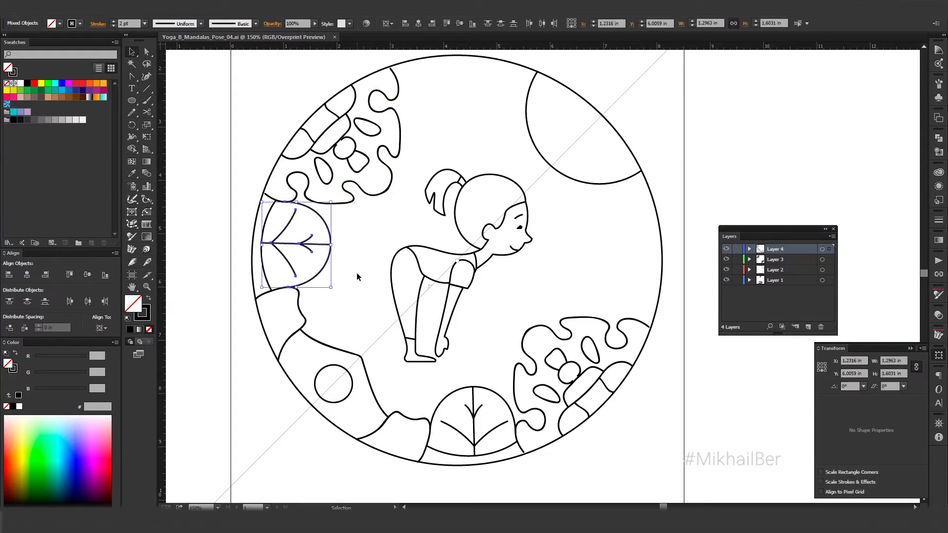
{"action": "key", "text": "Delete"}
{"action": "key", "text": "ctrl+l"}
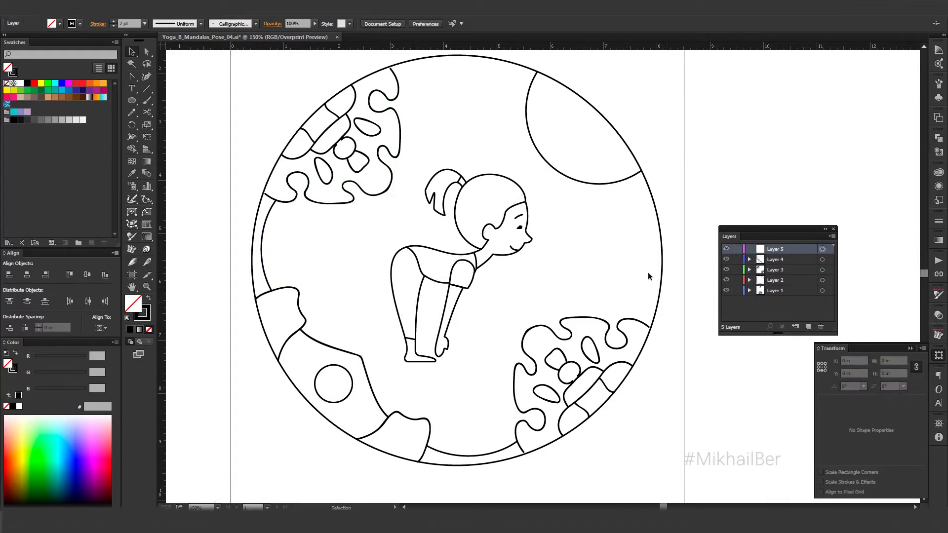
{"action": "key", "text": "m"}
{"action": "key", "text": "ctrl+plus"}
{"action": "key", "text": "ctrl+plus"}
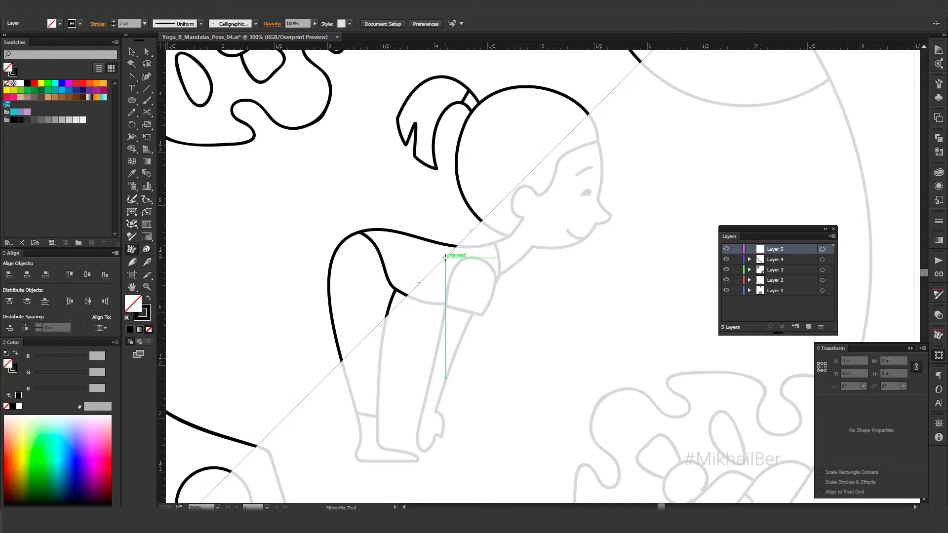
{"action": "key", "text": "v"}
Step: Hide the other layers, centre the symmetry axes on the circle, then show all layers again
{"action": "left_click_drag", "start_coordinate": [727, 260], "coordinate": [727, 290]}
{"action": "left_click", "coordinate": [726, 280]}
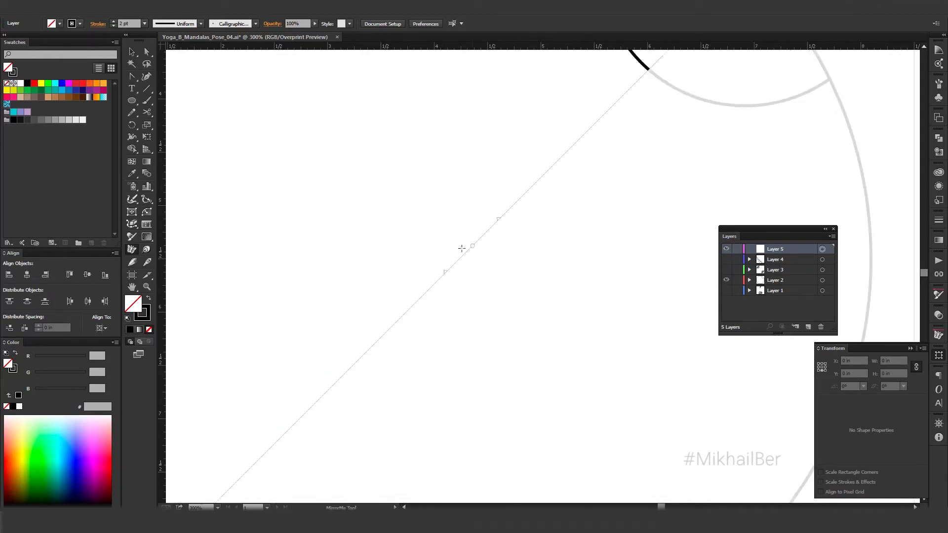
{"action": "key", "text": "m"}
{"action": "scroll", "coordinate": [462, 258], "scroll_direction": "down", "scroll_amount": 1}
{"action": "left_click", "coordinate": [461, 256], "text": "alt"}
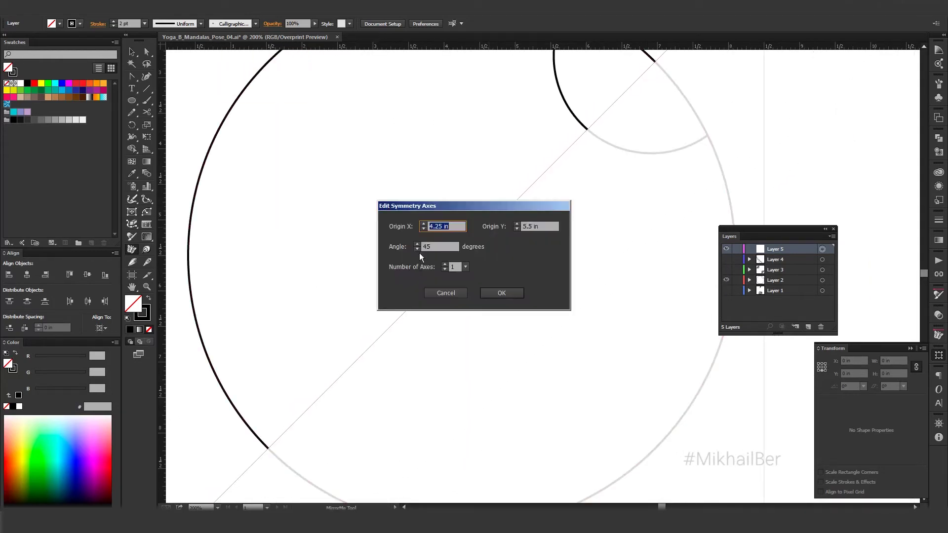
{"action": "left_click", "coordinate": [493, 287]}
{"action": "left_click_drag", "start_coordinate": [726, 259], "coordinate": [726, 290]}
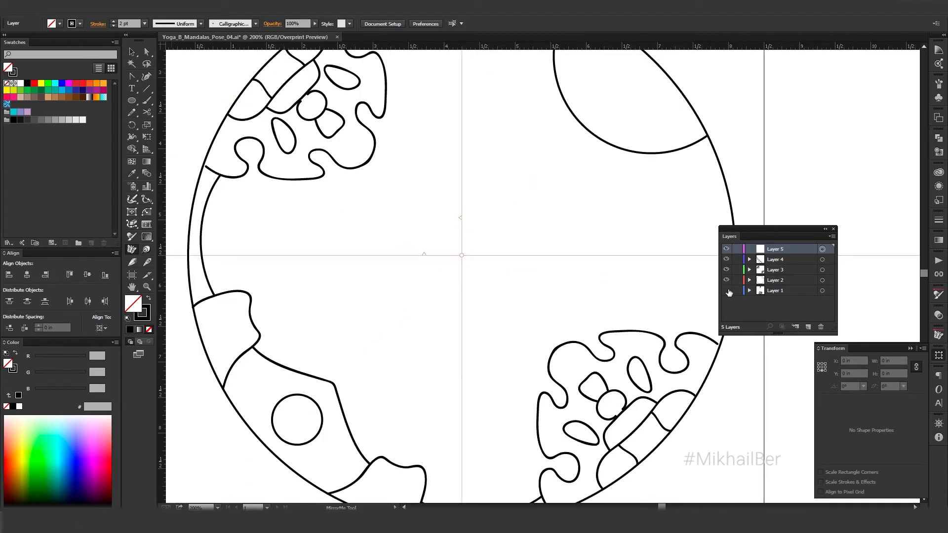
Step: Make Layer 5 active and visible, then turn on MirrorMe mirrored drawing
{"action": "scroll", "coordinate": [279, 239], "scroll_direction": "up", "scroll_amount": 1}
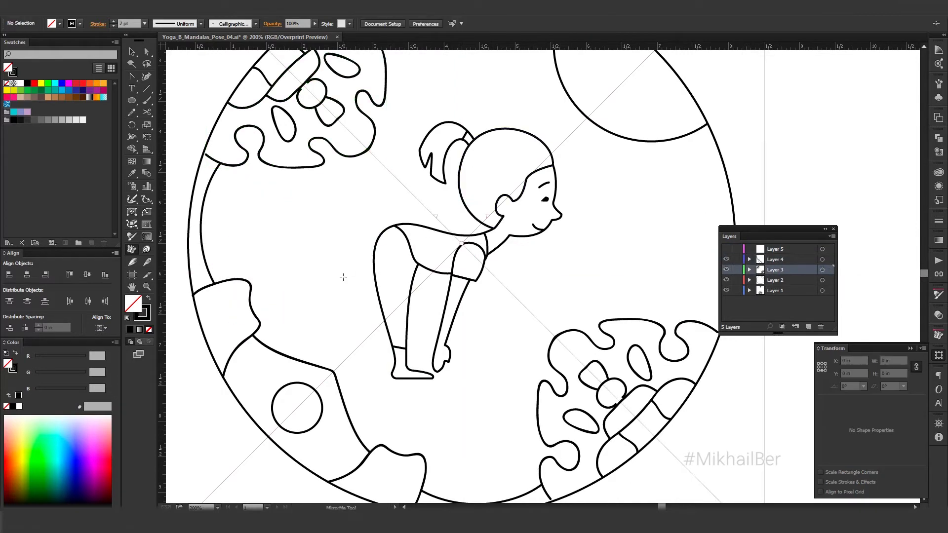
{"action": "left_click", "coordinate": [821, 250]}
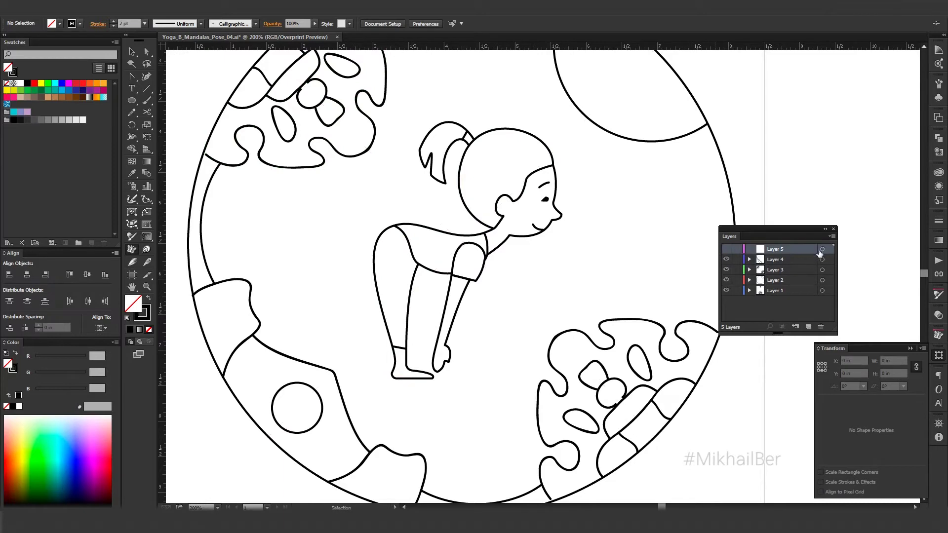
{"action": "left_click", "coordinate": [822, 250]}
{"action": "left_click", "coordinate": [138, 251]}
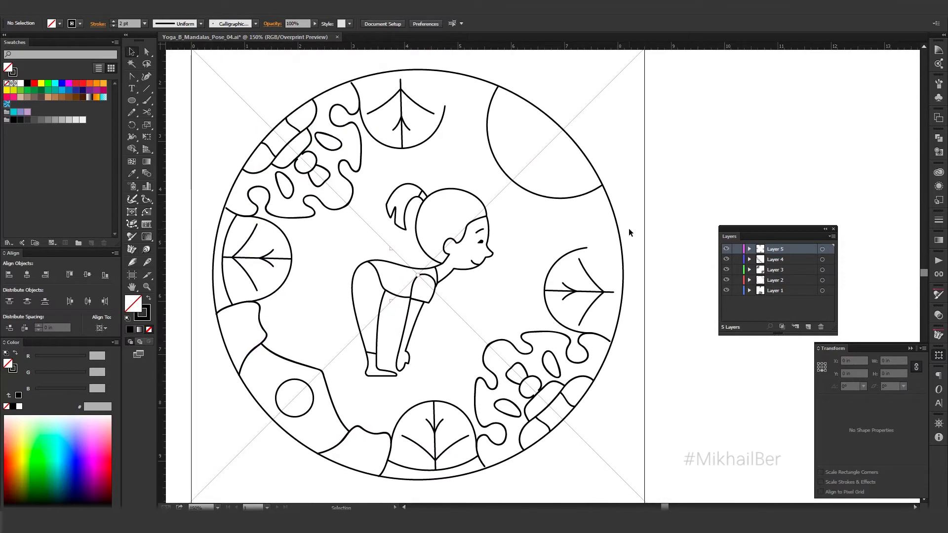
Step: Target Layer 4 and brush trial lines along the ring top, undoing failed attempts
{"action": "left_click", "coordinate": [790, 280]}
{"action": "left_click", "coordinate": [822, 269]}
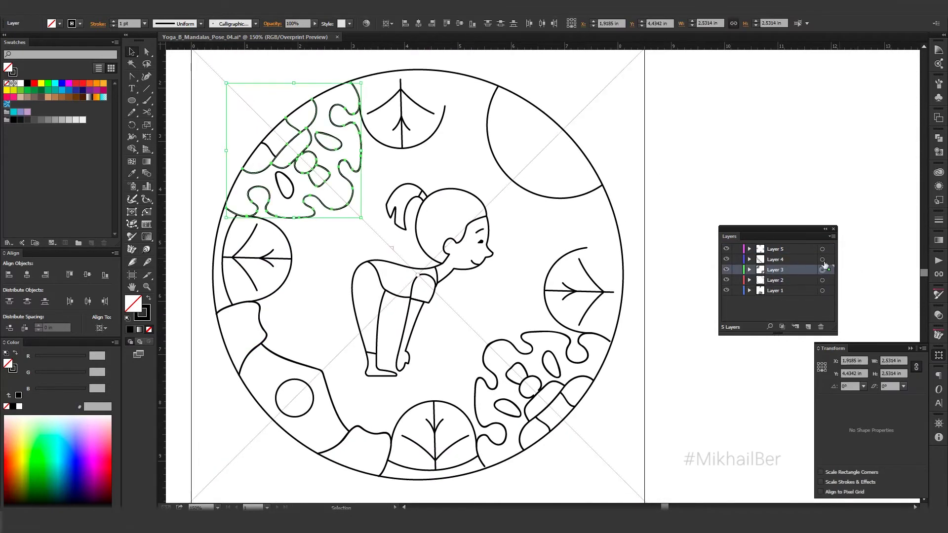
{"action": "key", "text": "b"}
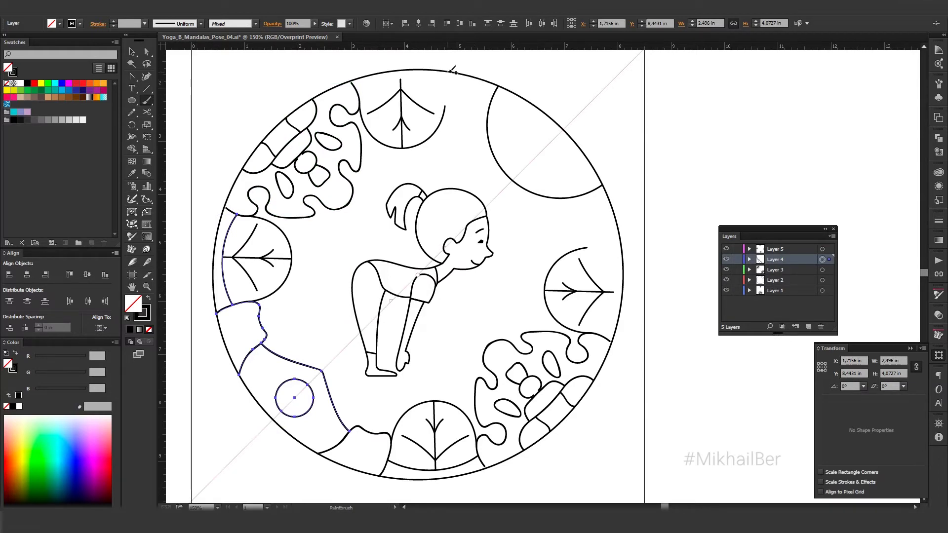
{"action": "left_click_drag", "start_coordinate": [488, 79], "coordinate": [500, 79]}
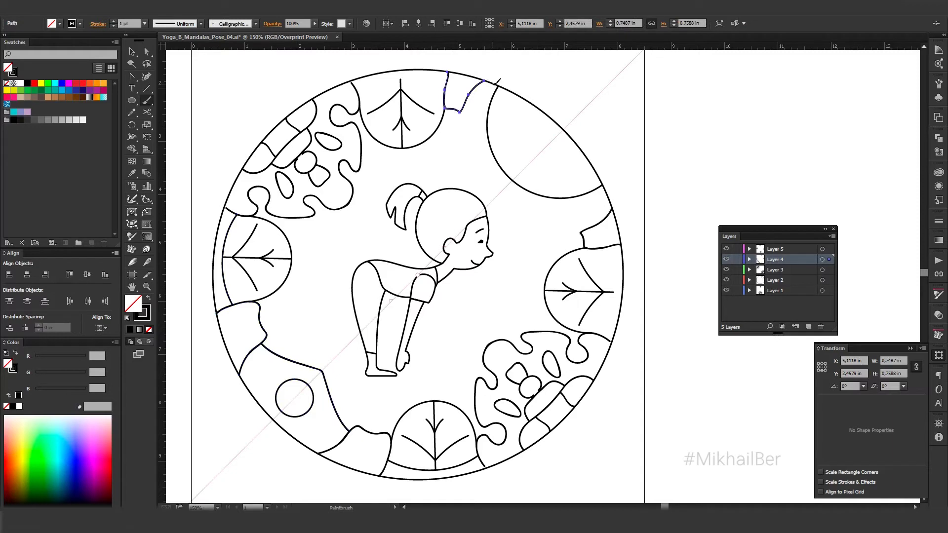
{"action": "key", "text": "ctrl+z"}
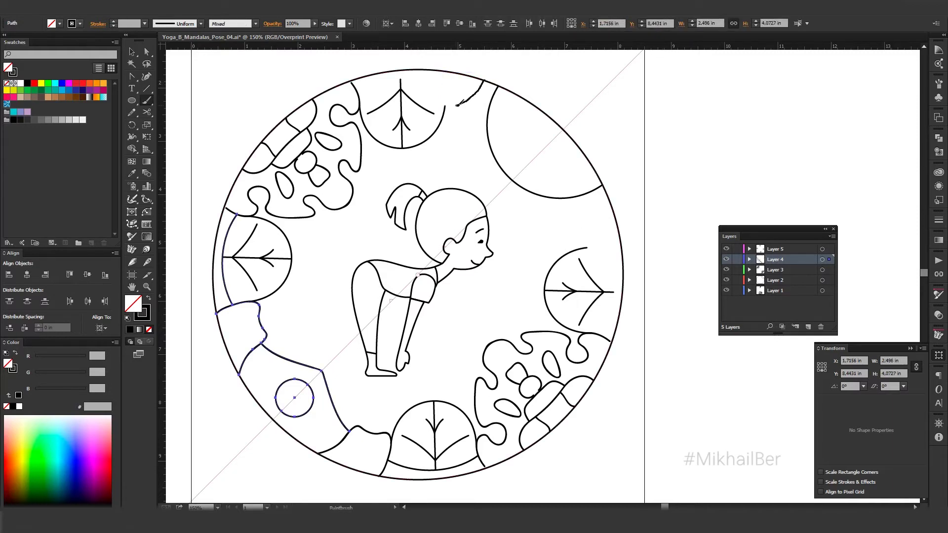
{"action": "left_click_drag", "start_coordinate": [449, 69], "coordinate": [450, 69]}
{"action": "key", "text": "ctrl+z"}
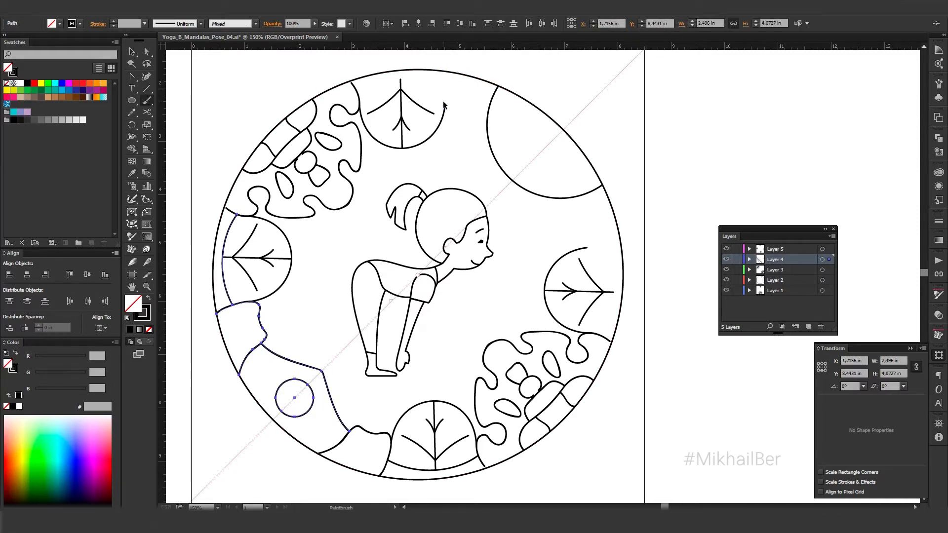
{"action": "left_click_drag", "start_coordinate": [485, 92], "coordinate": [490, 79]}
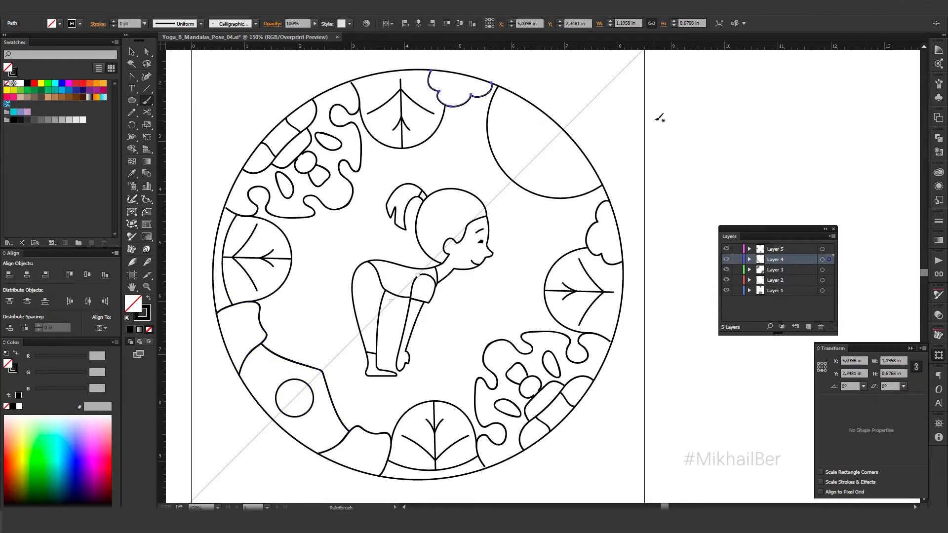
Step: Delete the cloud stroke and brush a new line across the top of the ring
{"action": "key", "text": "shift+c"}
{"action": "scroll", "coordinate": [436, 60], "scroll_direction": "up", "scroll_amount": 3}
{"action": "left_click_drag", "start_coordinate": [402, 91], "coordinate": [409, 124]}
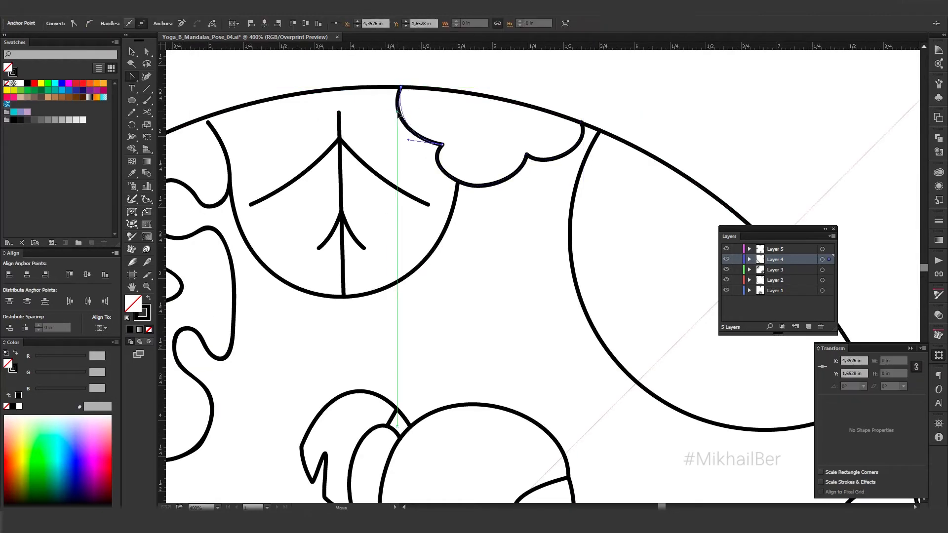
{"action": "scroll", "coordinate": [442, 119], "scroll_direction": "down", "scroll_amount": 3}
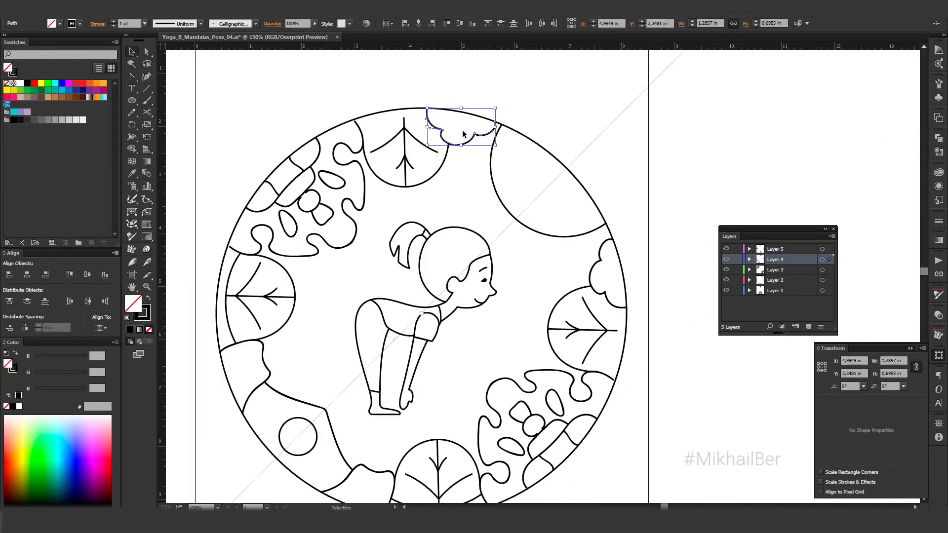
{"action": "key", "text": "Delete"}
{"action": "key", "text": "b"}
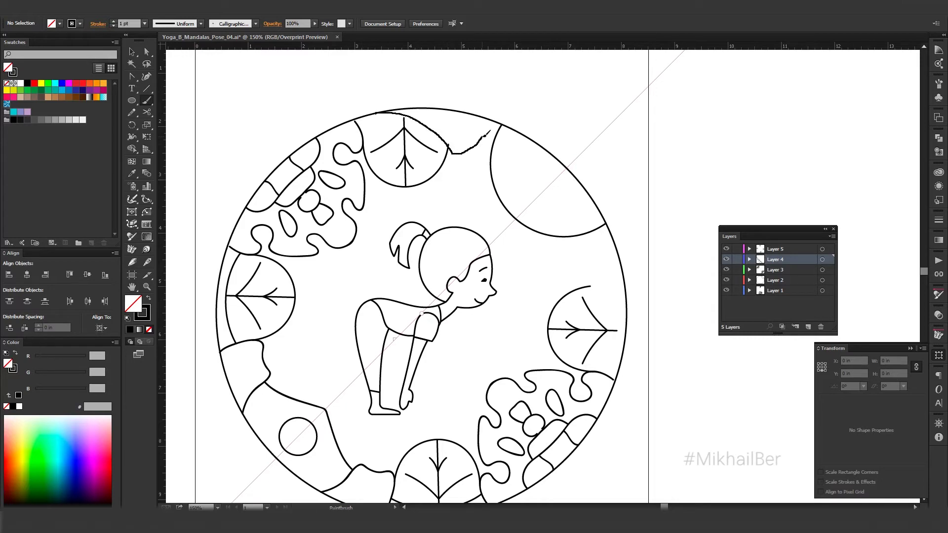
{"action": "left_click_drag", "start_coordinate": [488, 132], "coordinate": [489, 120]}
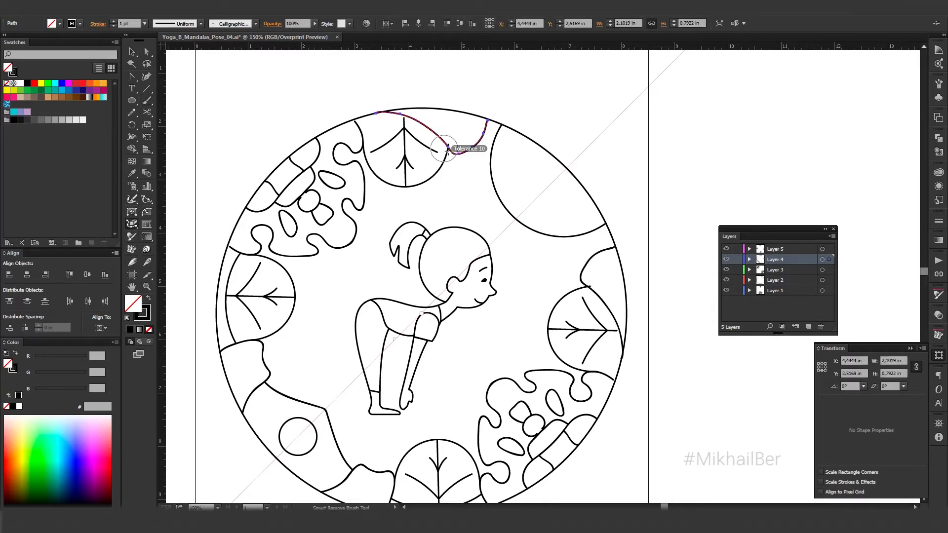
{"action": "key", "text": "a"}
{"action": "scroll", "coordinate": [461, 133], "scroll_direction": "up", "scroll_amount": 3}
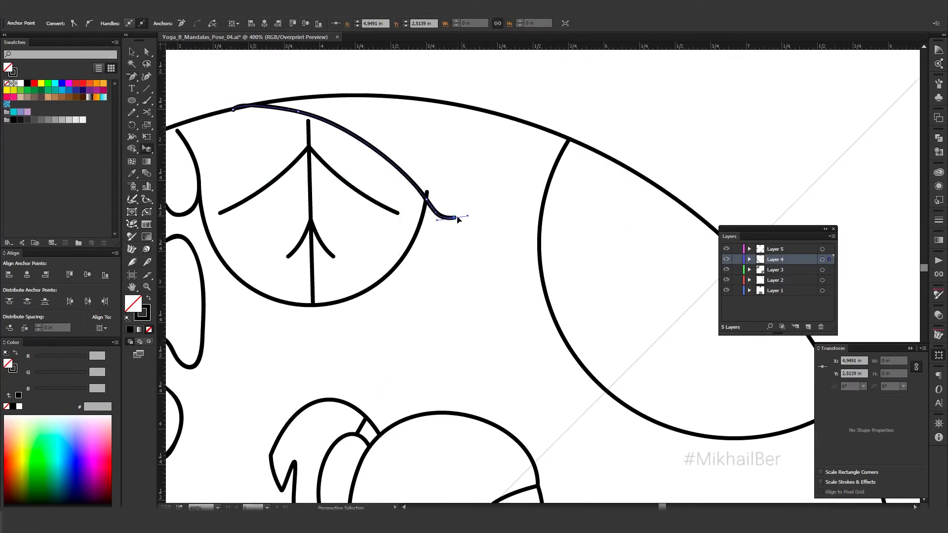
Step: Pull the line's end onto the large circle and round the dip into smooth curves
{"action": "left_click_drag", "start_coordinate": [454, 217], "coordinate": [542, 129]}
{"action": "left_click_drag", "start_coordinate": [427, 198], "coordinate": [448, 209]}
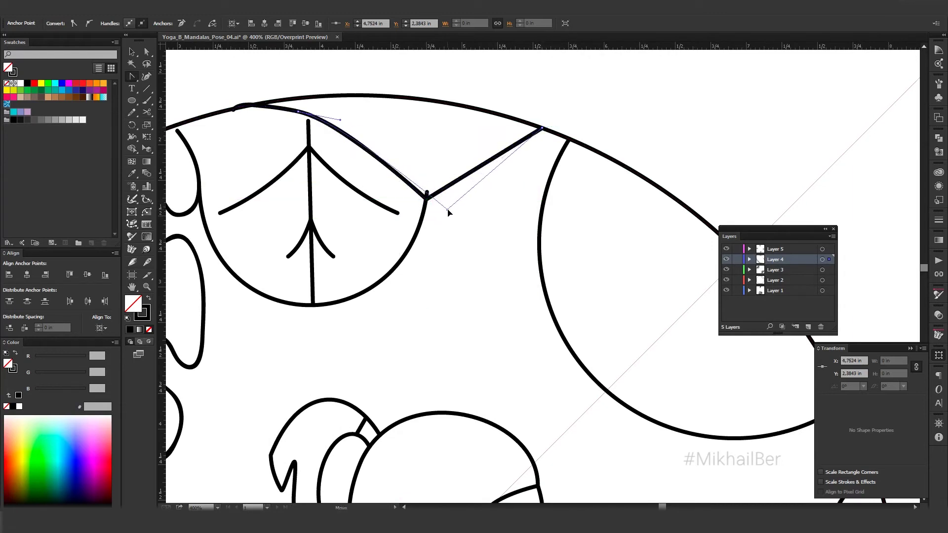
{"action": "left_click_drag", "start_coordinate": [486, 161], "coordinate": [489, 159]}
{"action": "left_click_drag", "start_coordinate": [541, 129], "coordinate": [556, 133]}
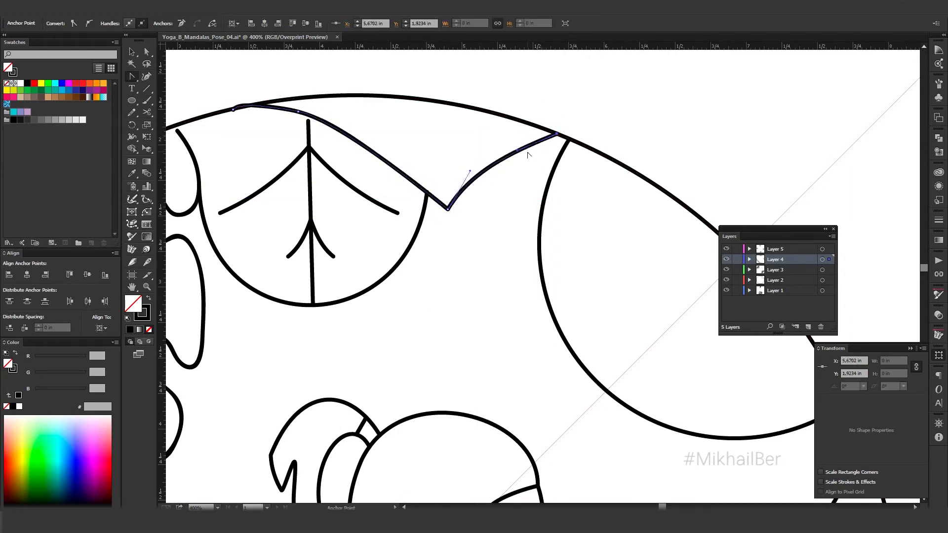
{"action": "left_click_drag", "start_coordinate": [528, 171], "coordinate": [520, 185]}
{"action": "left_click_drag", "start_coordinate": [448, 208], "coordinate": [400, 203]}
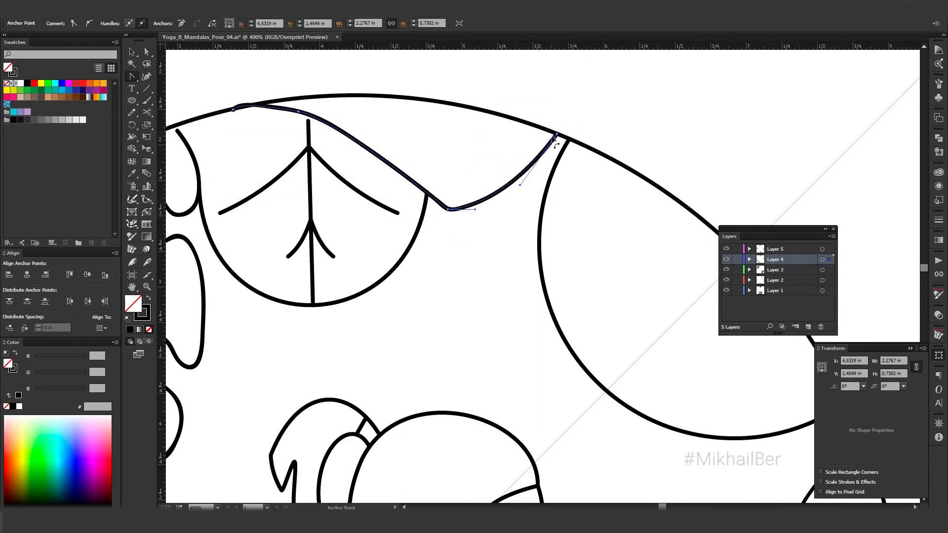
{"action": "left_click_drag", "start_coordinate": [555, 135], "coordinate": [568, 139]}
Step: Delete an extra anchor, set the left end on the ring edge, and smooth the left curve
{"action": "left_click", "coordinate": [299, 111]}
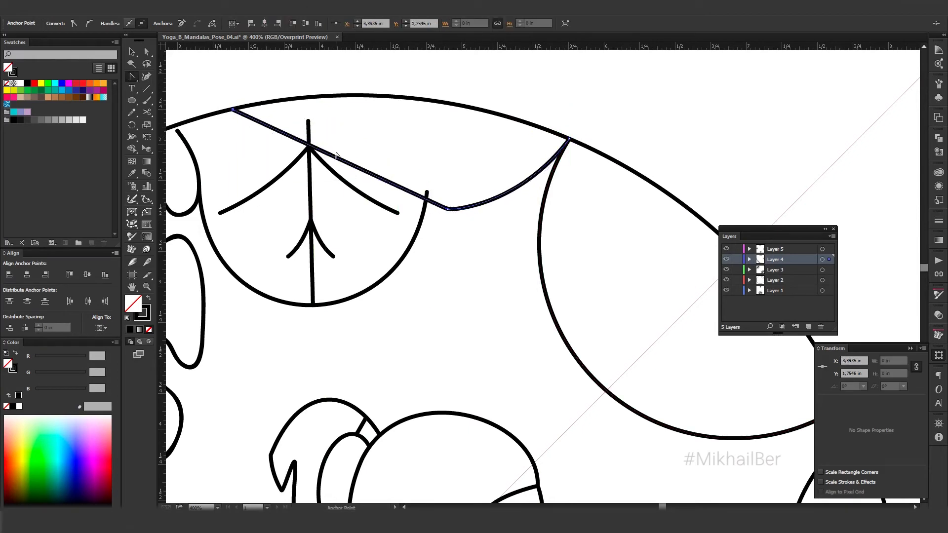
{"action": "left_click_drag", "start_coordinate": [365, 148], "coordinate": [345, 138]}
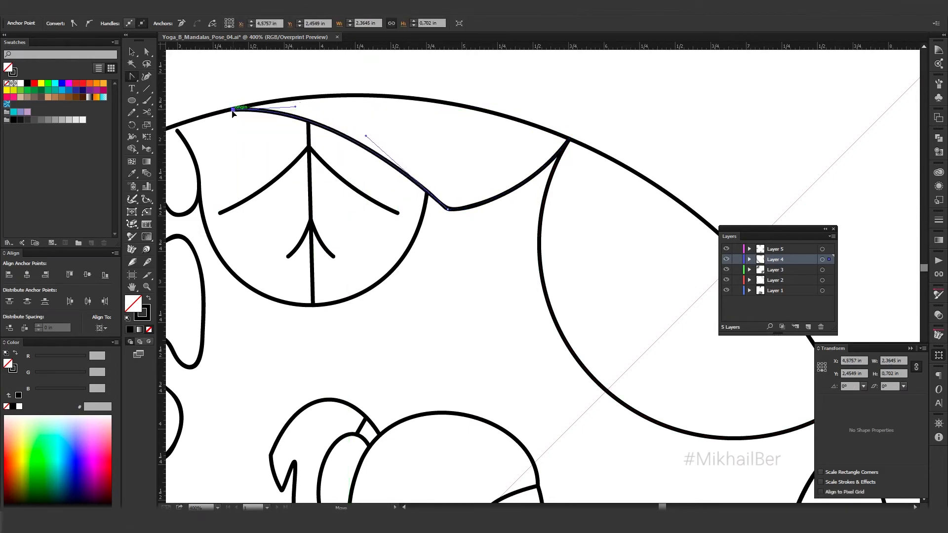
{"action": "left_click_drag", "start_coordinate": [232, 109], "coordinate": [224, 111]}
{"action": "left_click_drag", "start_coordinate": [288, 108], "coordinate": [298, 102]}
{"action": "left_click", "coordinate": [132, 52]}
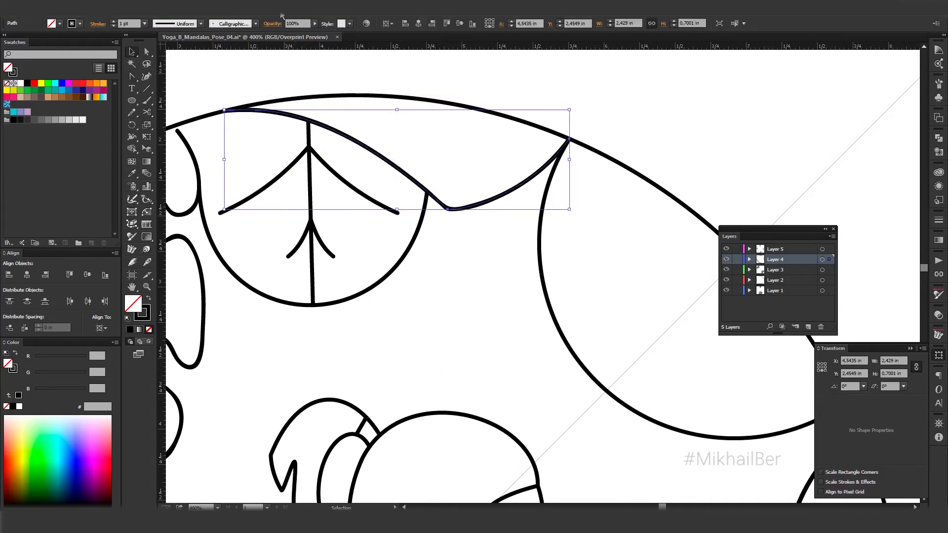
{"action": "left_click", "coordinate": [274, 70]}
Step: Draw a small circle on the top ring edge and rotate it to align its anchors
{"action": "left_click", "coordinate": [132, 102]}
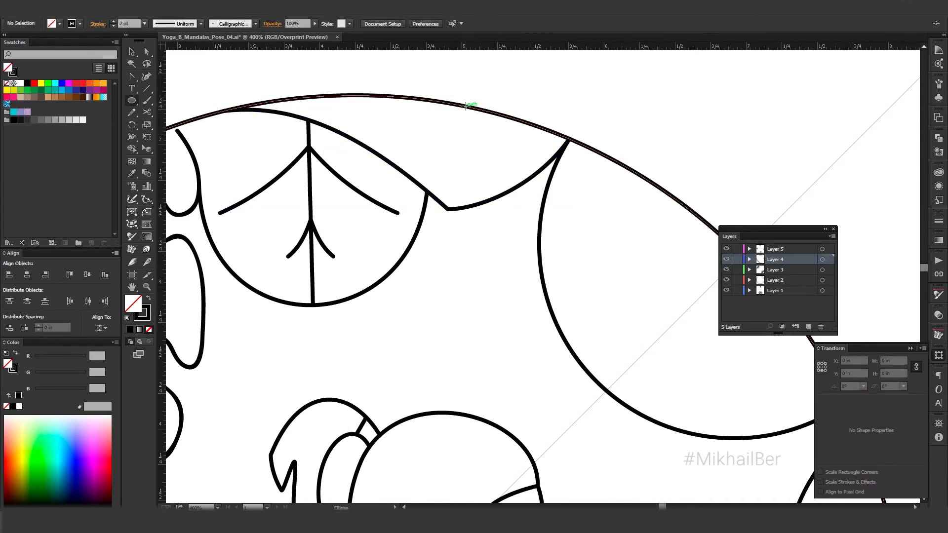
{"action": "left_click_drag", "start_coordinate": [417, 56], "coordinate": [513, 154]}
{"action": "scroll", "coordinate": [513, 158], "scroll_direction": "up", "scroll_amount": 2}
{"action": "key", "text": "v"}
{"action": "scroll", "coordinate": [514, 163], "scroll_direction": "up", "scroll_amount": 3}
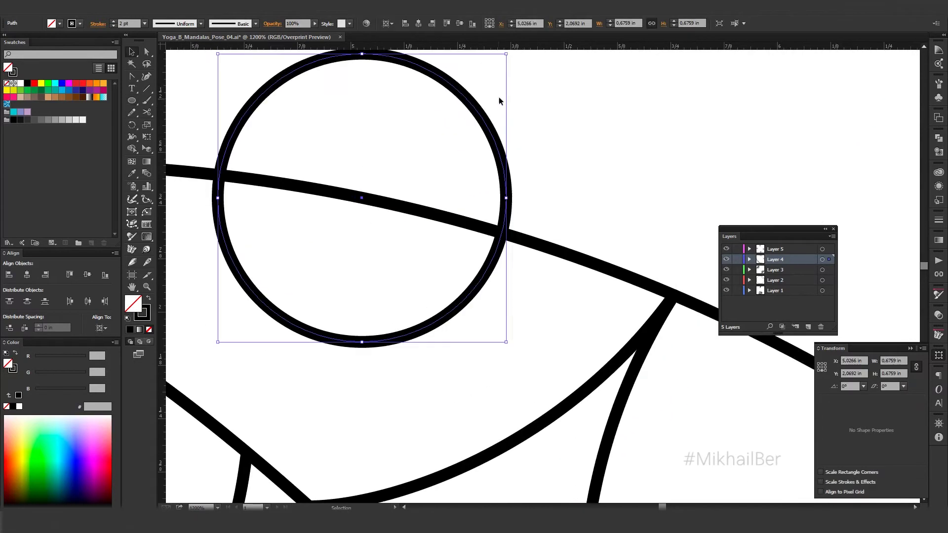
{"action": "left_click_drag", "start_coordinate": [500, 100], "coordinate": [547, 99]}
Step: Delete the small circle's upper arcs to leave a half bump, then zoom out
{"action": "key", "text": "a"}
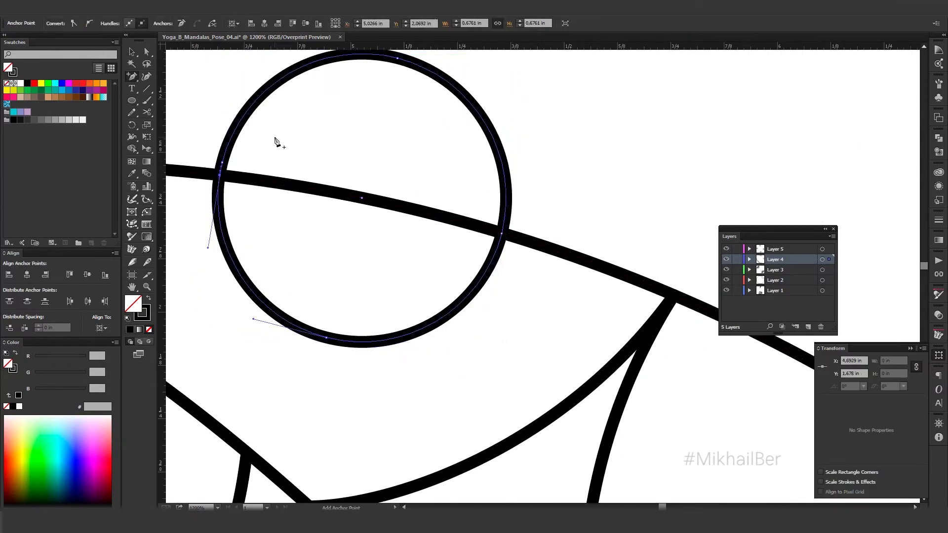
{"action": "left_click", "coordinate": [262, 96]}
{"action": "key", "text": "Delete"}
{"action": "key", "text": "Delete"}
{"action": "key", "text": "ctrl+shift+a"}
{"action": "scroll", "coordinate": [583, 138], "scroll_direction": "down", "scroll_amount": 5}
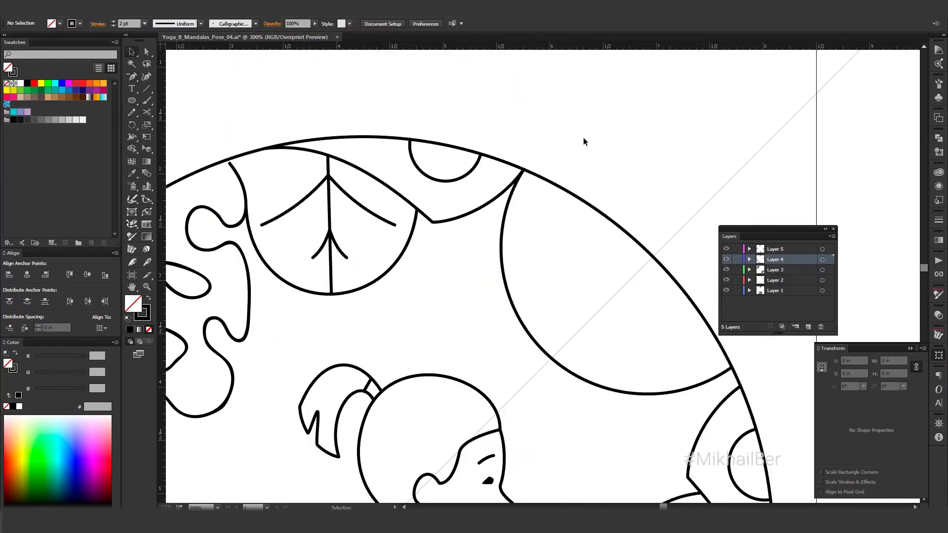
{"action": "scroll", "coordinate": [598, 172], "scroll_direction": "down", "scroll_amount": 3}
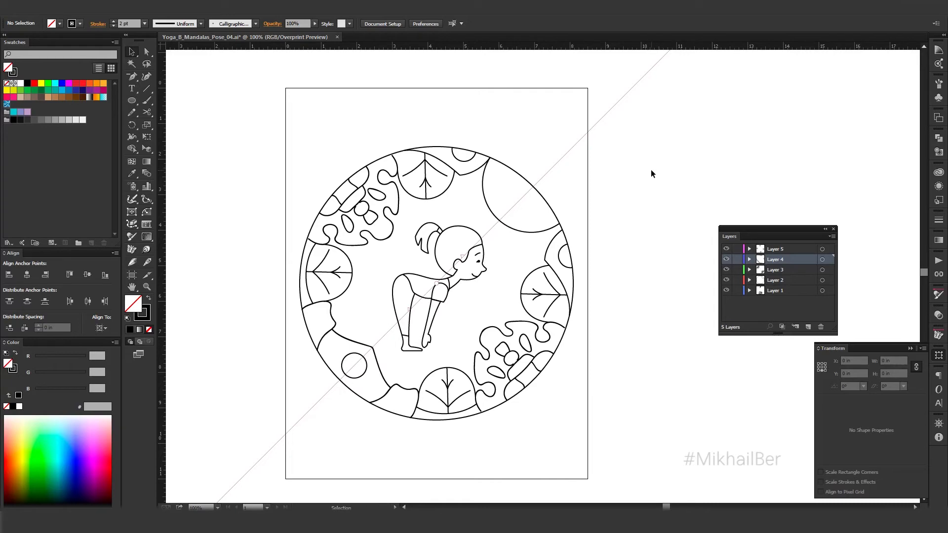
Step: Adjust the curved line and leafy outline anchors where they meet the ring edge
{"action": "scroll", "coordinate": [418, 207], "scroll_direction": "up", "scroll_amount": 3}
{"action": "scroll", "coordinate": [315, 163], "scroll_direction": "up", "scroll_amount": 2}
{"action": "key", "text": "a"}
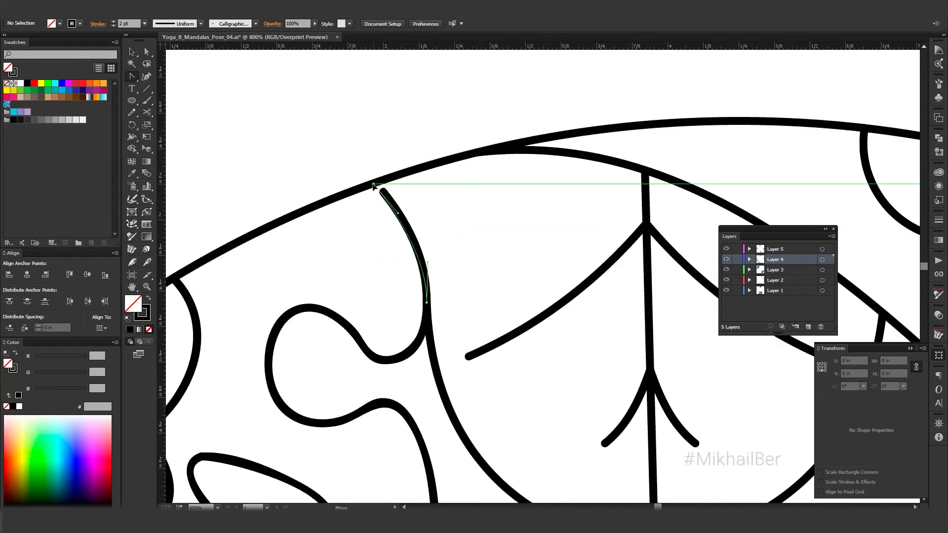
{"action": "left_click", "coordinate": [383, 192]}
{"action": "mouse_move", "coordinate": [192, 350]}
{"action": "left_mouse_down"}
{"action": "mouse_move", "coordinate": [271, 230]}
{"action": "mouse_move", "coordinate": [383, 248]}
{"action": "mouse_move", "coordinate": [446, 212]}
{"action": "mouse_move", "coordinate": [439, 267]}
{"action": "left_mouse_up"}
{"action": "scroll", "coordinate": [440, 266], "scroll_direction": "up", "scroll_amount": 1}
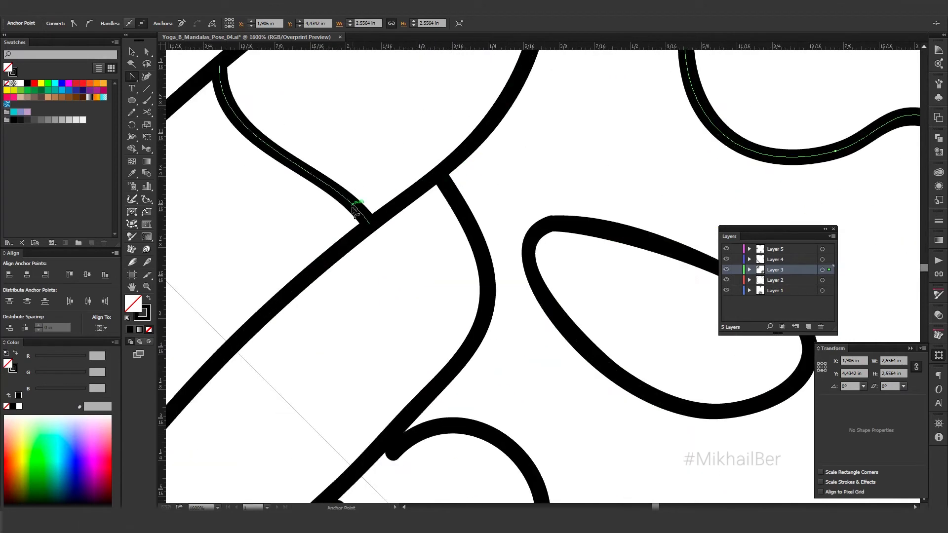
{"action": "left_click", "coordinate": [446, 233]}
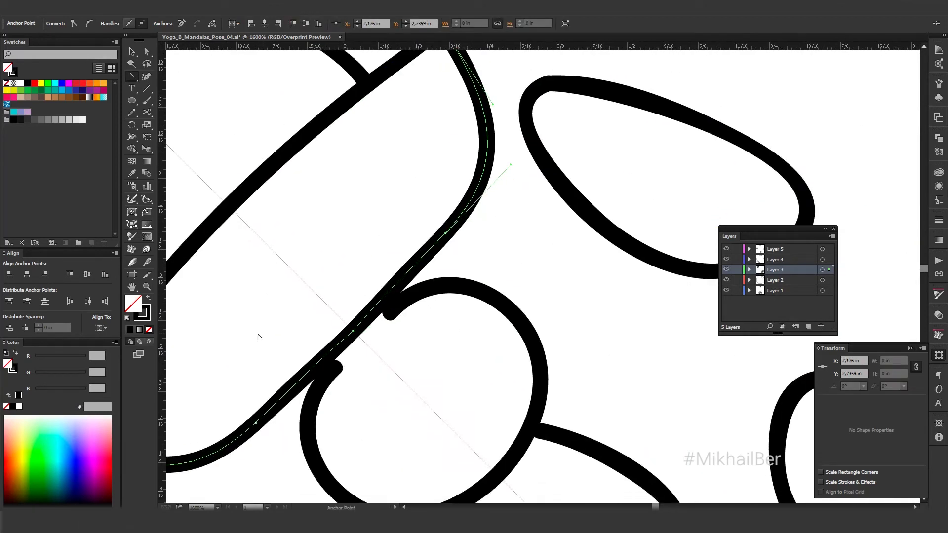
{"action": "left_click", "coordinate": [353, 330], "text": "shift"}
{"action": "mouse_move", "coordinate": [368, 326]}
{"action": "left_mouse_down"}
{"action": "mouse_move", "coordinate": [315, 269]}
{"action": "mouse_move", "coordinate": [288, 155]}
{"action": "left_mouse_up"}
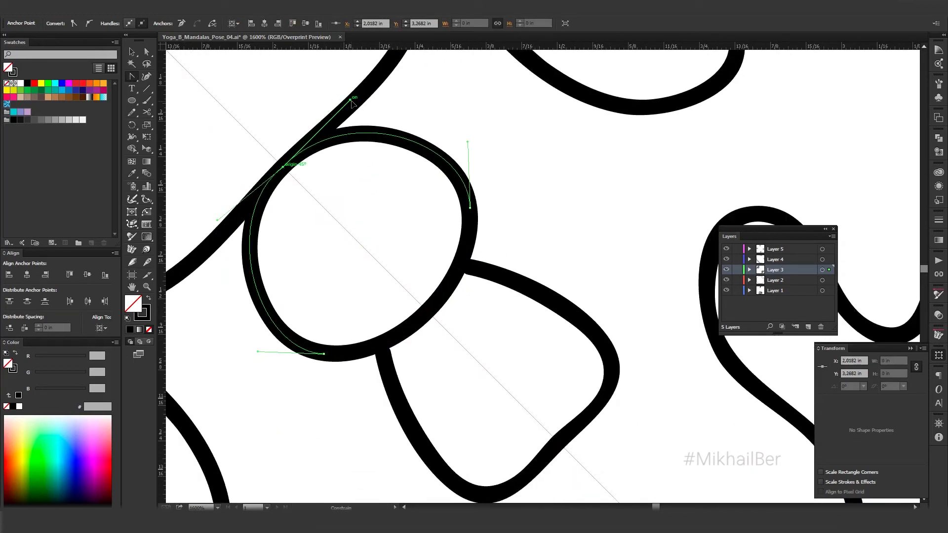
Step: Round out the small circle and the rounded shape beneath it, then zoom out
{"action": "left_click", "coordinate": [427, 293]}
{"action": "left_click_drag", "start_coordinate": [428, 293], "coordinate": [370, 243]}
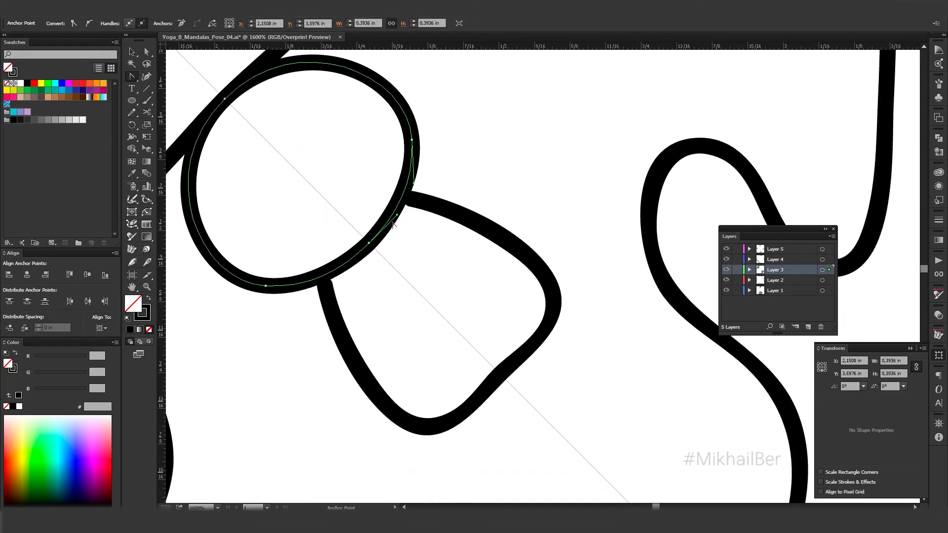
{"action": "left_click", "coordinate": [399, 204]}
{"action": "left_click_drag", "start_coordinate": [466, 278], "coordinate": [417, 176]}
{"action": "key", "text": "ctrl+minus"}
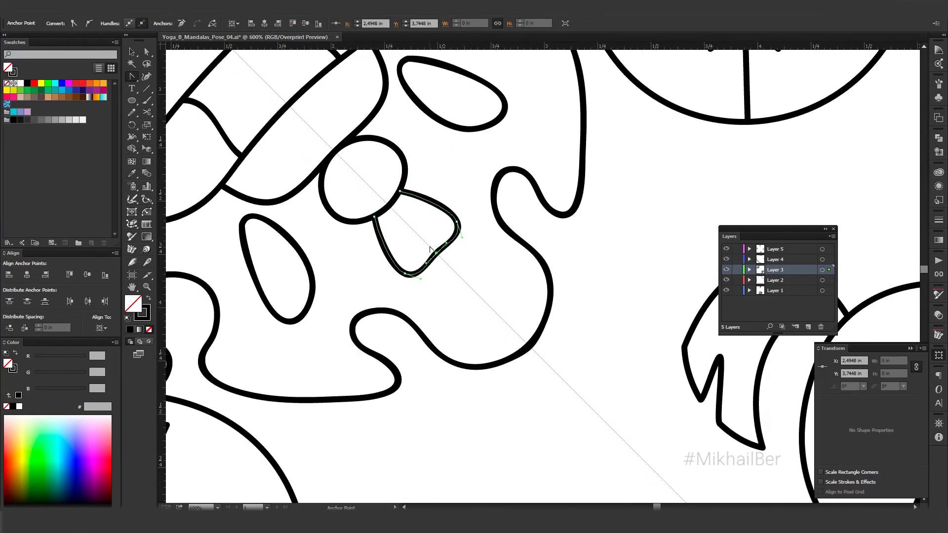
{"action": "key", "text": "ctrl+minus"}
{"action": "key", "text": "ctrl+minus"}
{"action": "left_click", "coordinate": [280, 156]}
{"action": "left_click_drag", "start_coordinate": [282, 97], "coordinate": [461, 275]}
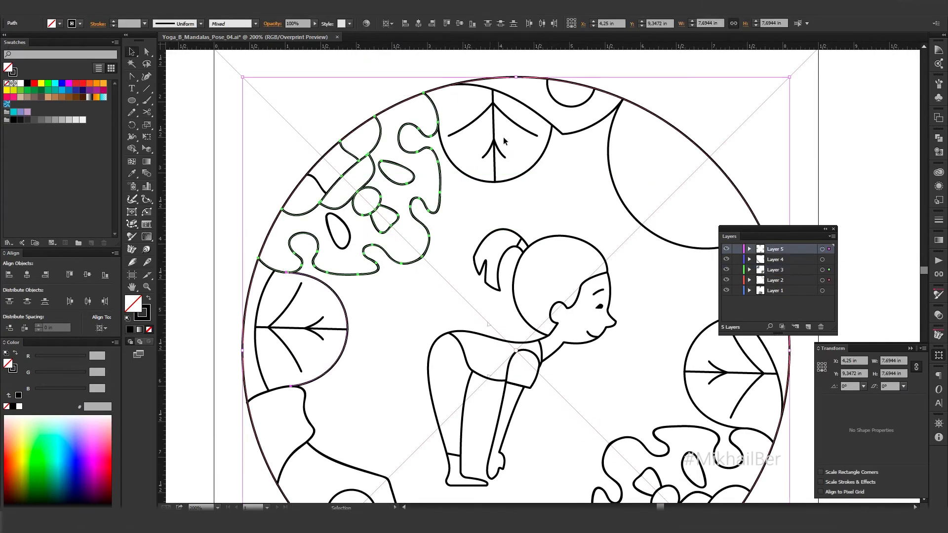
Step: Select all artwork and apply the Basic brush with a 2 pt stroke
{"action": "left_click", "coordinate": [298, 119]}
{"action": "key", "text": "ctrl+a"}
{"action": "left_click", "coordinate": [255, 23]}
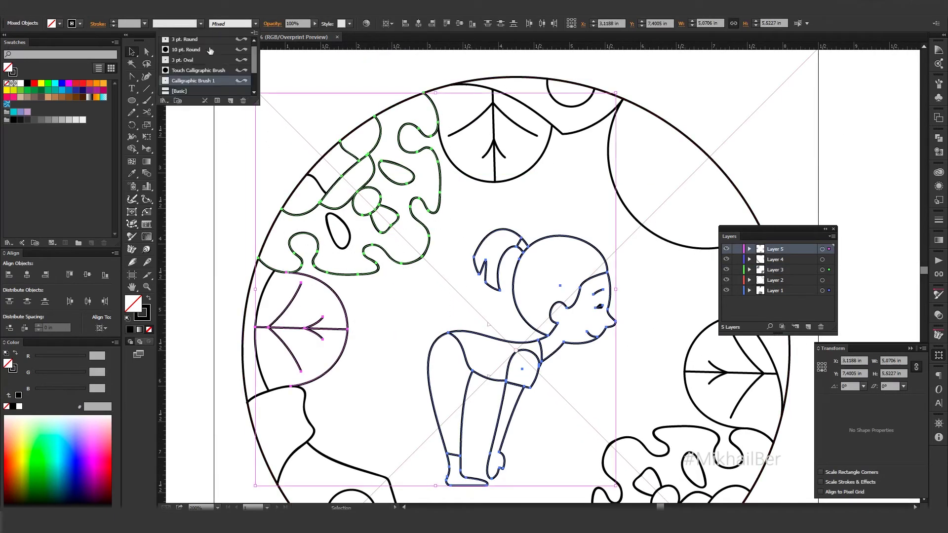
{"action": "left_click", "coordinate": [197, 64]}
{"action": "left_click", "coordinate": [268, 91]}
Step: Give the lower-left hill outline the same 2 pt stroke, then deselect
{"action": "scroll", "coordinate": [371, 281], "scroll_direction": "down", "scroll_amount": 5}
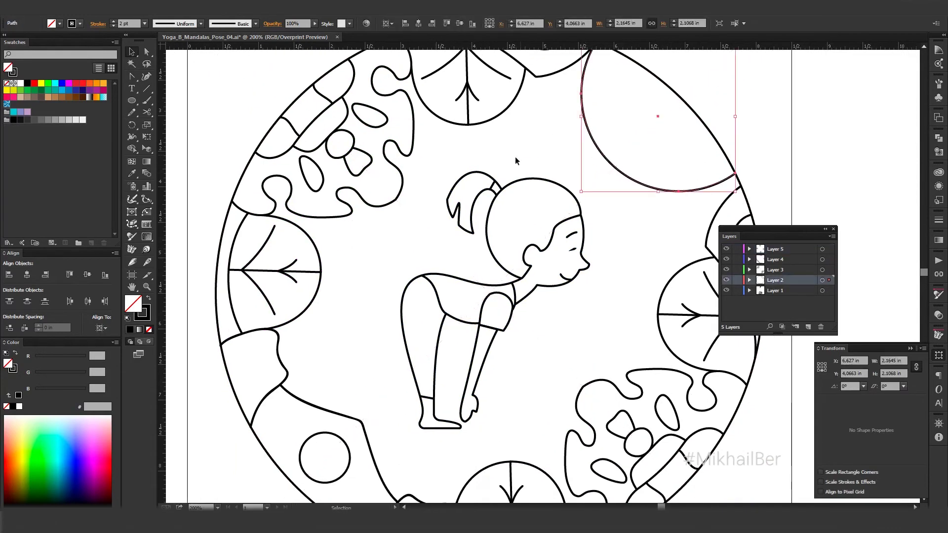
{"action": "left_click", "coordinate": [341, 326]}
{"action": "left_click", "coordinate": [200, 23]}
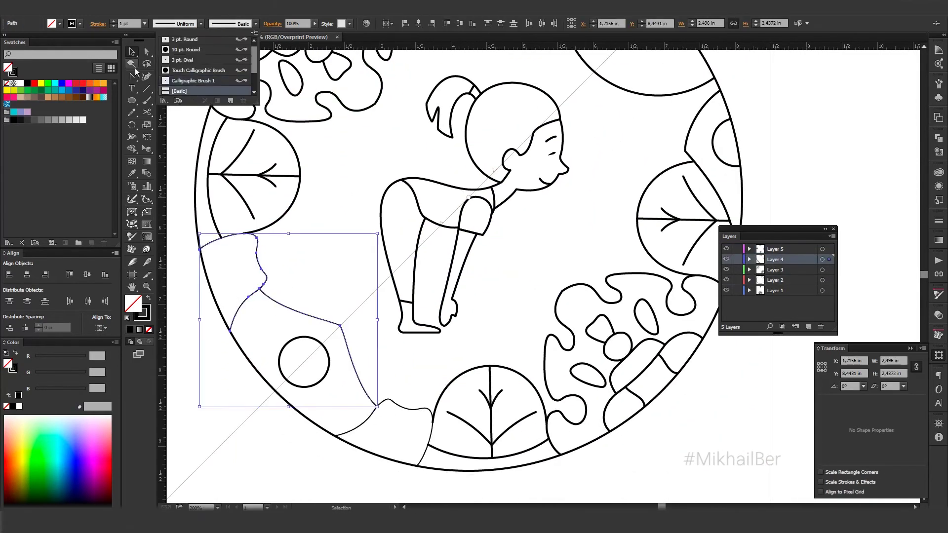
{"action": "left_click", "coordinate": [348, 141]}
{"action": "scroll", "coordinate": [300, 203], "scroll_direction": "up", "scroll_amount": 4}
{"action": "key", "text": "a"}
{"action": "scroll", "coordinate": [299, 204], "scroll_direction": "up", "scroll_amount": 2}
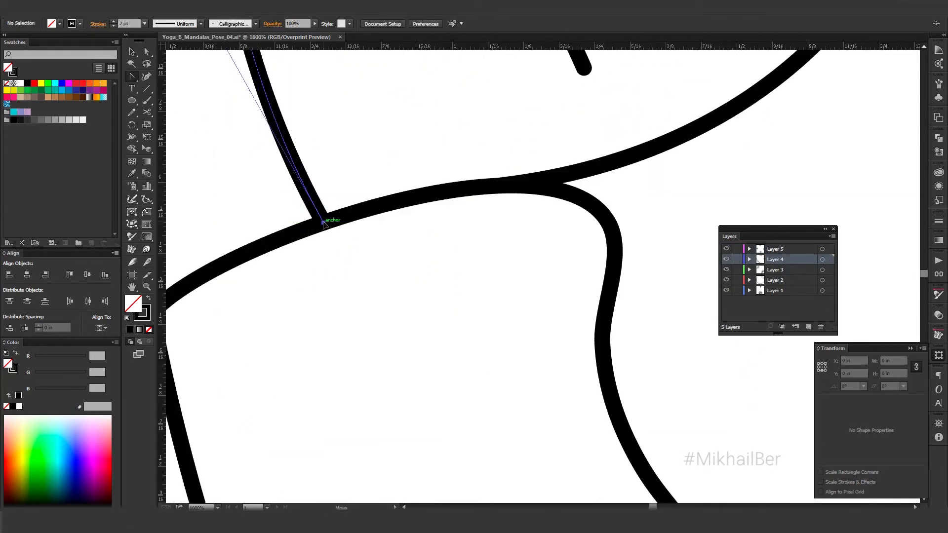
Step: Drag handles at the hill's upper and lower junction anchors to curve the joining lines
{"action": "left_click", "coordinate": [323, 225]}
{"action": "scroll", "coordinate": [324, 225], "scroll_direction": "down", "scroll_amount": 4}
{"action": "scroll", "coordinate": [323, 224], "scroll_direction": "left", "scroll_amount": 4}
{"action": "left_click_drag", "start_coordinate": [327, 158], "coordinate": [349, 120]}
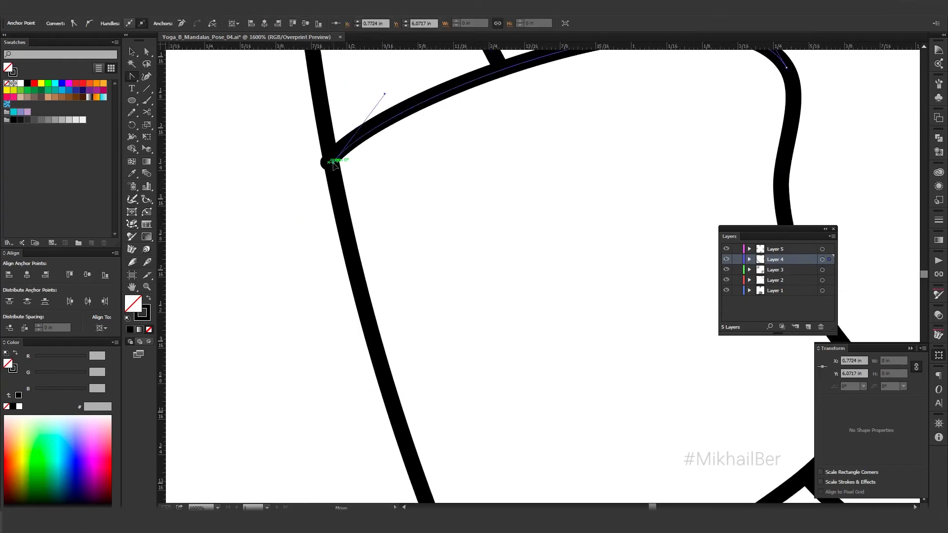
{"action": "scroll", "coordinate": [395, 264], "scroll_direction": "down", "scroll_amount": 5}
{"action": "scroll", "coordinate": [395, 264], "scroll_direction": "down", "scroll_amount": 1}
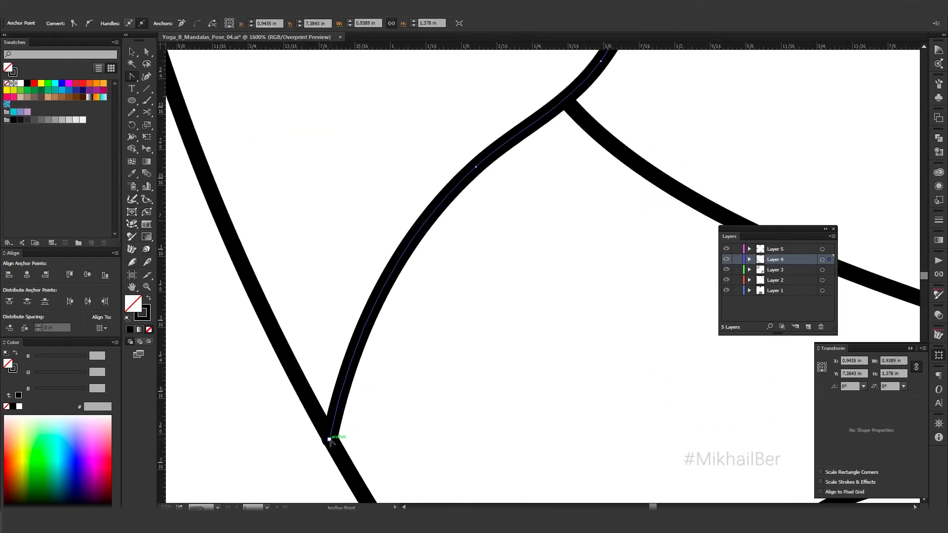
{"action": "left_click_drag", "start_coordinate": [397, 269], "coordinate": [406, 258]}
{"action": "left_click_drag", "start_coordinate": [343, 356], "coordinate": [321, 346]}
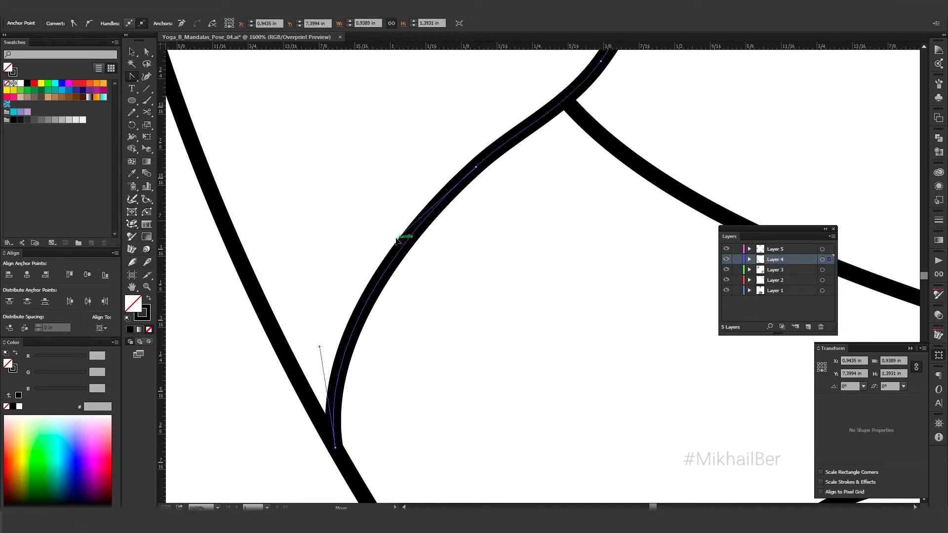
Step: Reshape the hill's middle curve segment and select the right curve's junction anchor
{"action": "scroll", "coordinate": [394, 188], "scroll_direction": "up", "scroll_amount": 2}
{"action": "scroll", "coordinate": [394, 188], "scroll_direction": "right", "scroll_amount": 3}
{"action": "mouse_move", "coordinate": [363, 247]}
{"action": "left_mouse_down"}
{"action": "mouse_move", "coordinate": [373, 235]}
{"action": "mouse_move", "coordinate": [348, 243]}
{"action": "left_mouse_up"}
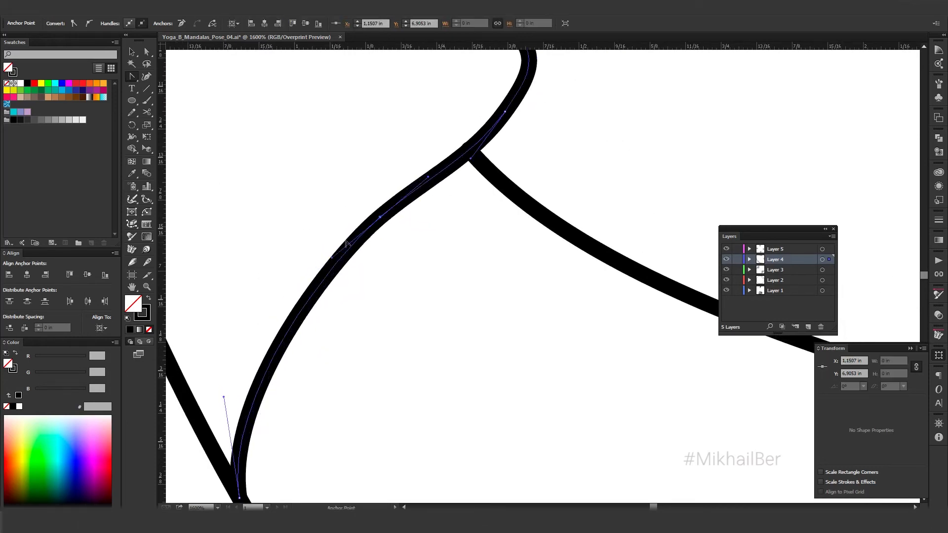
{"action": "scroll", "coordinate": [451, 209], "scroll_direction": "up", "scroll_amount": 2}
{"action": "scroll", "coordinate": [451, 209], "scroll_direction": "right", "scroll_amount": 2}
{"action": "left_click", "coordinate": [411, 193]}
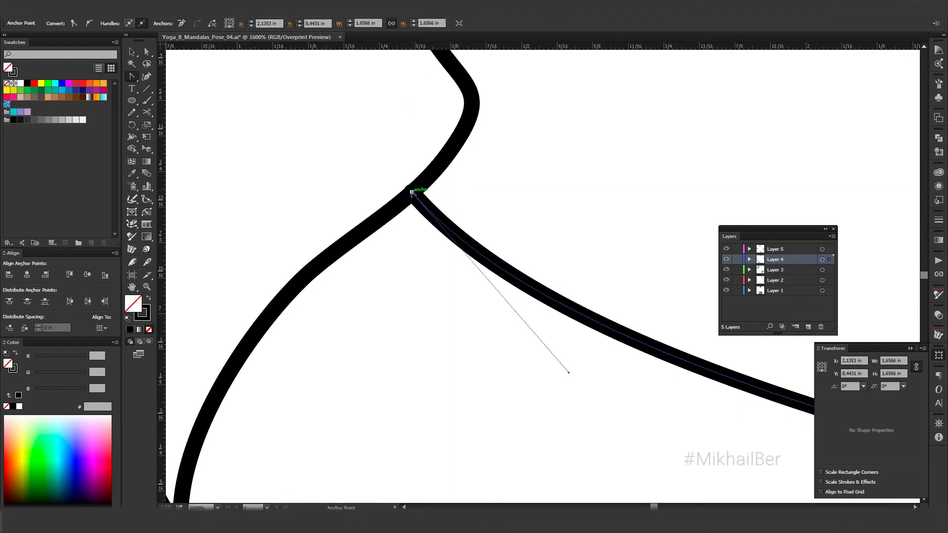
Step: Draw a ground line on Layer 2 from the lower-left hill to the leafy blob
{"action": "scroll", "coordinate": [393, 228], "scroll_direction": "down", "scroll_amount": 4}
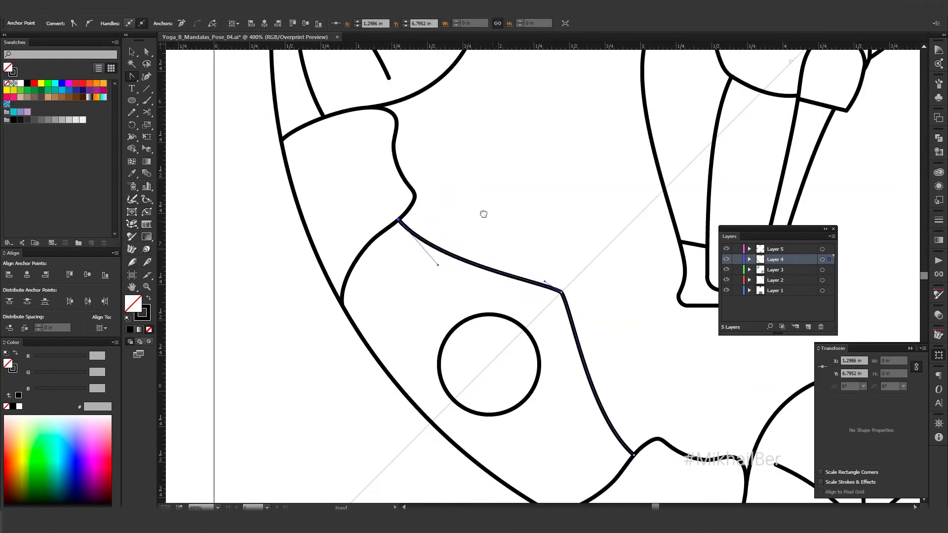
{"action": "scroll", "coordinate": [483, 213], "scroll_direction": "down", "scroll_amount": 2}
{"action": "scroll", "coordinate": [455, 159], "scroll_direction": "down", "scroll_amount": 3}
{"action": "left_click_drag", "start_coordinate": [396, 214], "coordinate": [248, 311]}
{"action": "key", "text": "backslash"}
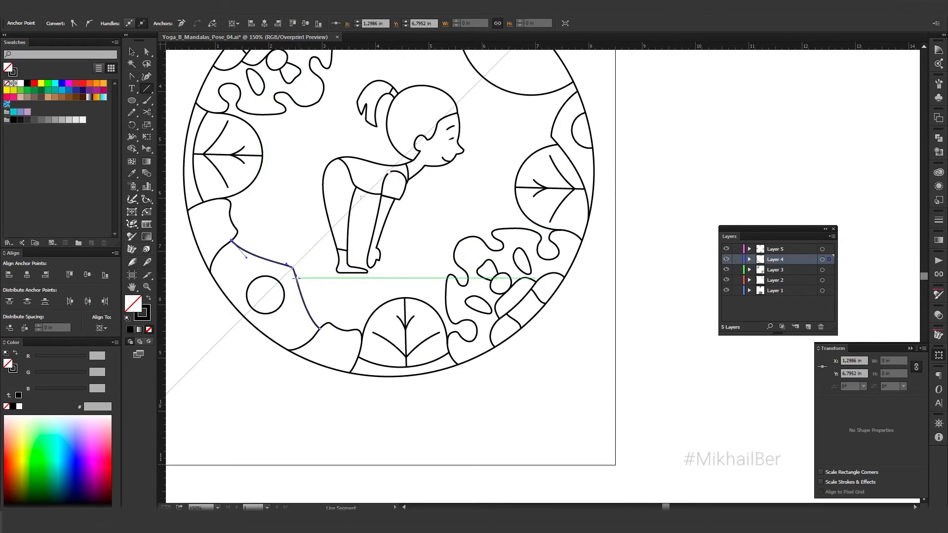
{"action": "left_click_drag", "start_coordinate": [294, 270], "coordinate": [446, 295]}
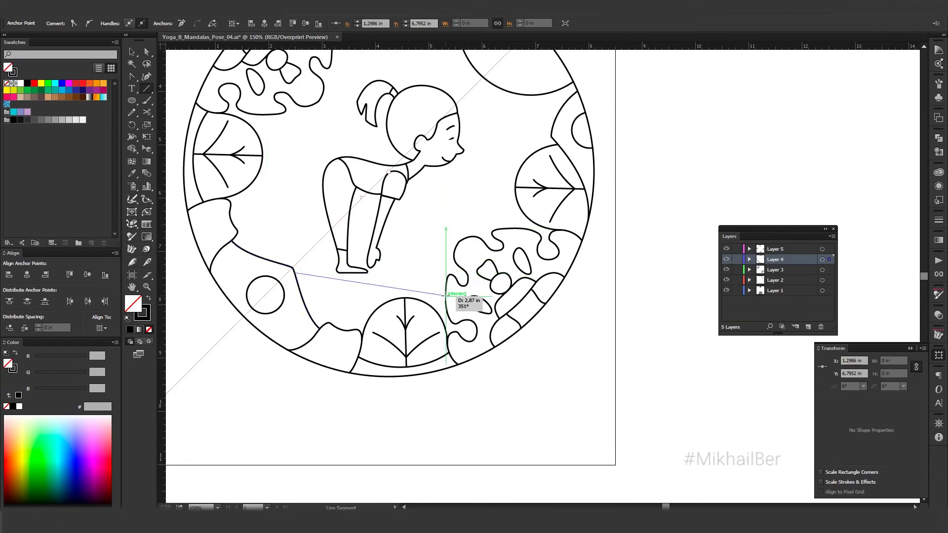
{"action": "left_click", "coordinate": [775, 280]}
{"action": "left_click_drag", "start_coordinate": [275, 285], "coordinate": [446, 284]}
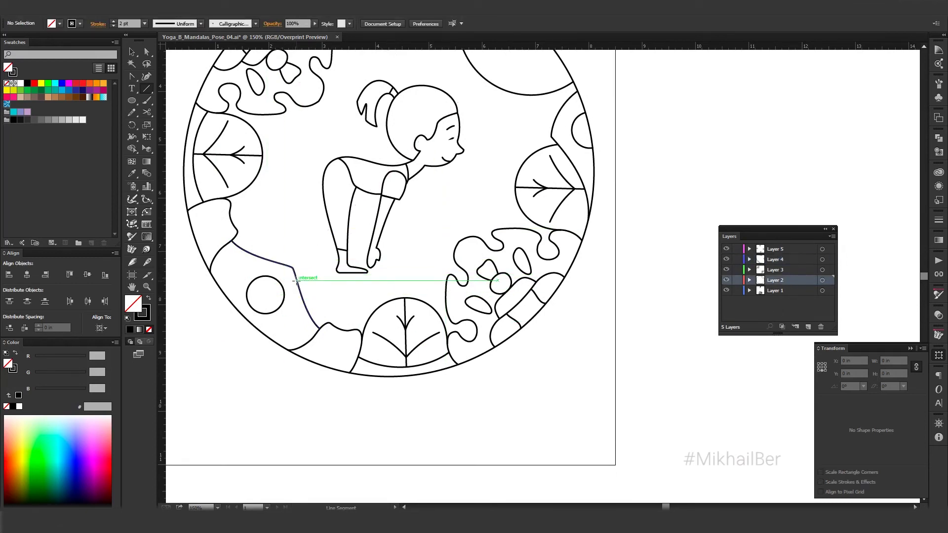
Step: Bend the ground line into a gentle arch and check it zoomed out
{"action": "scroll", "coordinate": [291, 300], "scroll_direction": "up", "scroll_amount": 2}
{"action": "key", "text": "shift+c"}
{"action": "left_click_drag", "start_coordinate": [377, 275], "coordinate": [332, 249]}
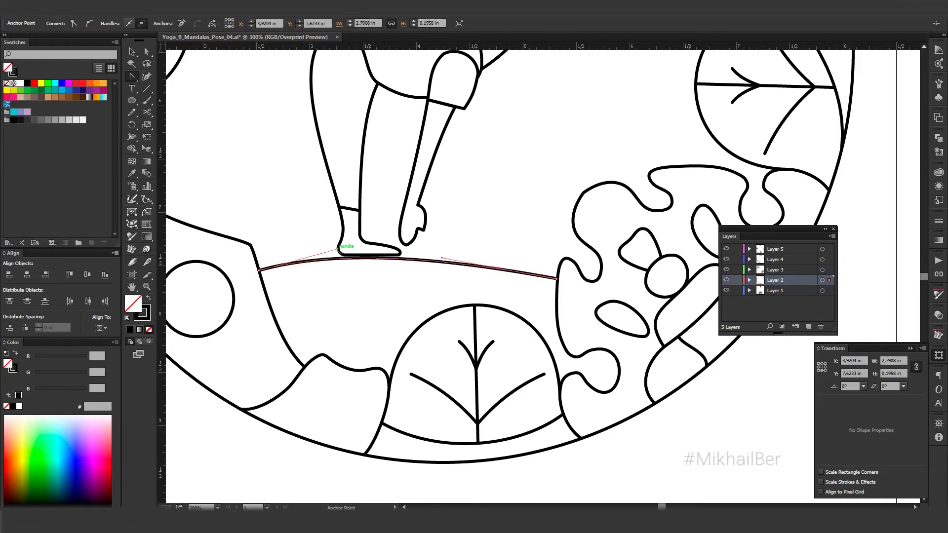
{"action": "left_click_drag", "start_coordinate": [442, 258], "coordinate": [502, 256]}
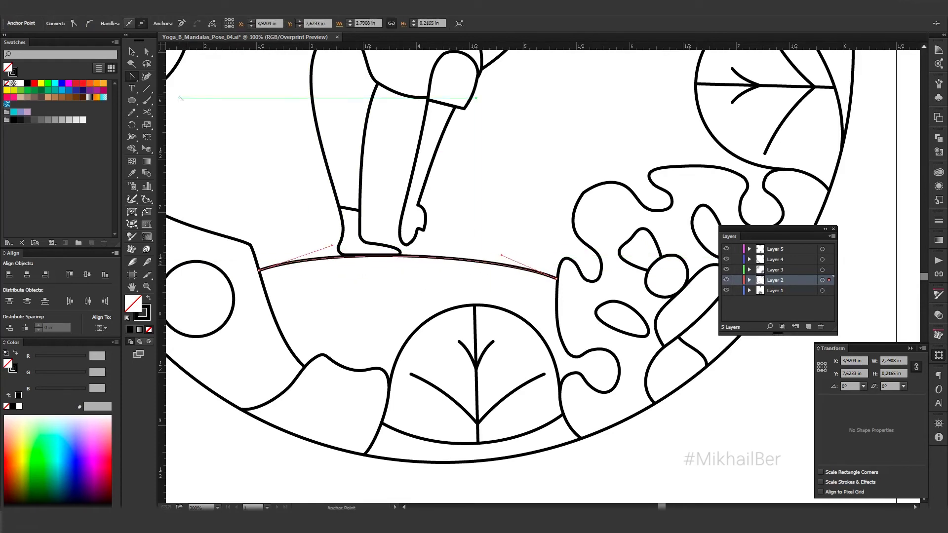
{"action": "key", "text": "ctrl+minus"}
{"action": "key", "text": "ctrl+minus"}
{"action": "key", "text": "v"}
{"action": "left_click", "coordinate": [251, 183]}
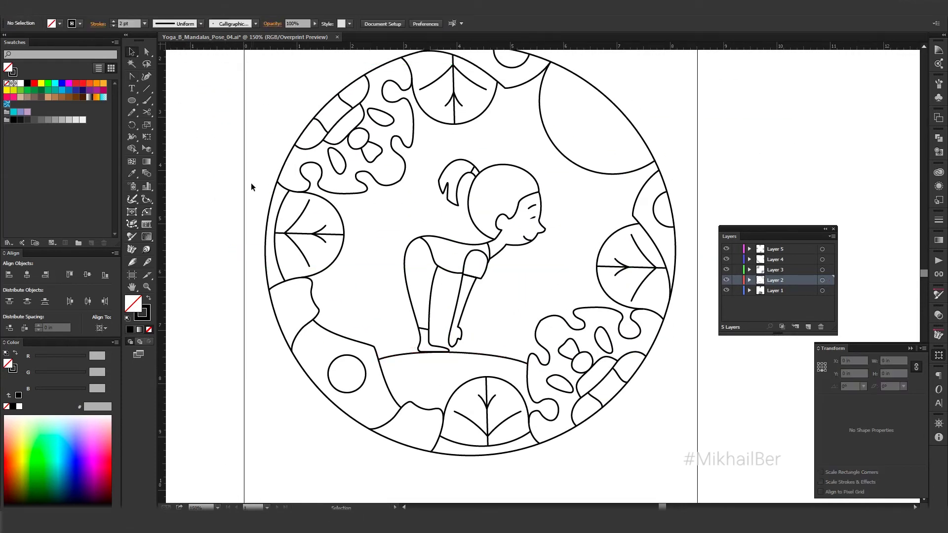
{"action": "key", "text": "ctrl+minus"}
{"action": "key", "text": "ctrl+minus"}
Step: Reshape the ground curve's left and right handles
{"action": "key", "text": "ctrl+plus"}
{"action": "key", "text": "ctrl+plus"}
{"action": "key", "text": "ctrl+plus"}
{"action": "key", "text": "shift+c"}
{"action": "mouse_move", "coordinate": [460, 270]}
{"action": "left_mouse_down"}
{"action": "mouse_move", "coordinate": [464, 220]}
{"action": "mouse_move", "coordinate": [402, 277]}
{"action": "left_mouse_up"}
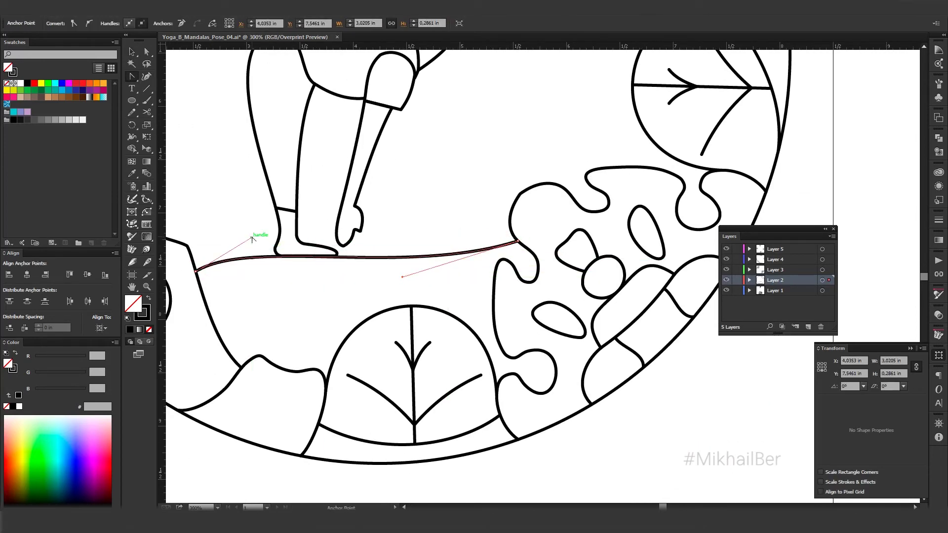
{"action": "left_click_drag", "start_coordinate": [269, 246], "coordinate": [251, 238]}
{"action": "scroll", "coordinate": [290, 210], "scroll_direction": "up", "scroll_amount": 2}
{"action": "key", "text": "ctrl+minus"}
{"action": "key", "text": "ctrl+minus"}
{"action": "key", "text": "ctrl+minus"}
{"action": "key", "text": "ctrl+plus"}
{"action": "key", "text": "ctrl+plus"}
{"action": "key", "text": "ctrl+plus"}
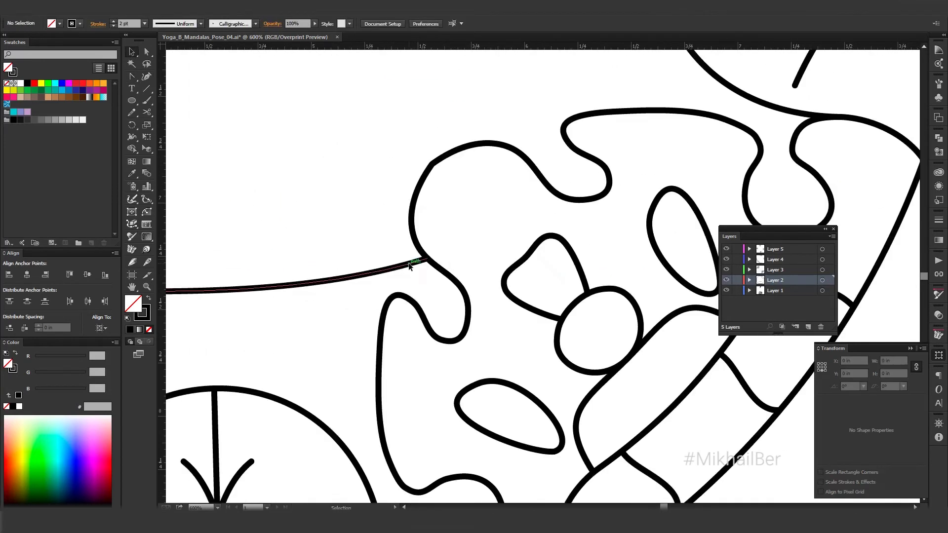
{"action": "key", "text": "ctrl+plus"}
{"action": "key", "text": "ctrl+plus"}
Step: Level the ground line, set its right end on the blob, and add an anchor there
{"action": "mouse_move", "coordinate": [610, 239]}
{"action": "left_mouse_down"}
{"action": "mouse_move", "coordinate": [637, 263]}
{"action": "mouse_move", "coordinate": [486, 312]}
{"action": "mouse_move", "coordinate": [496, 264]}
{"action": "left_mouse_up"}
{"action": "left_click_drag", "start_coordinate": [256, 233], "coordinate": [234, 258]}
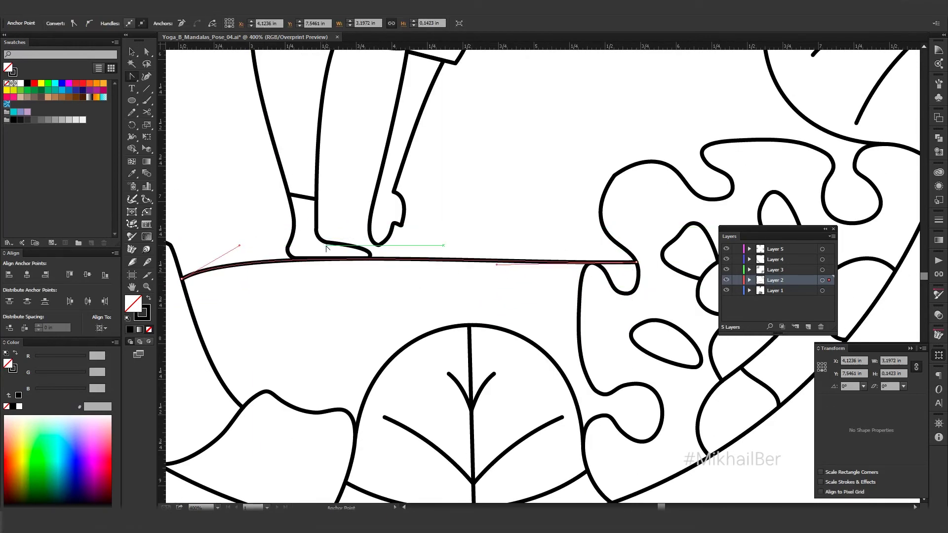
{"action": "left_click_drag", "start_coordinate": [180, 280], "coordinate": [178, 265]}
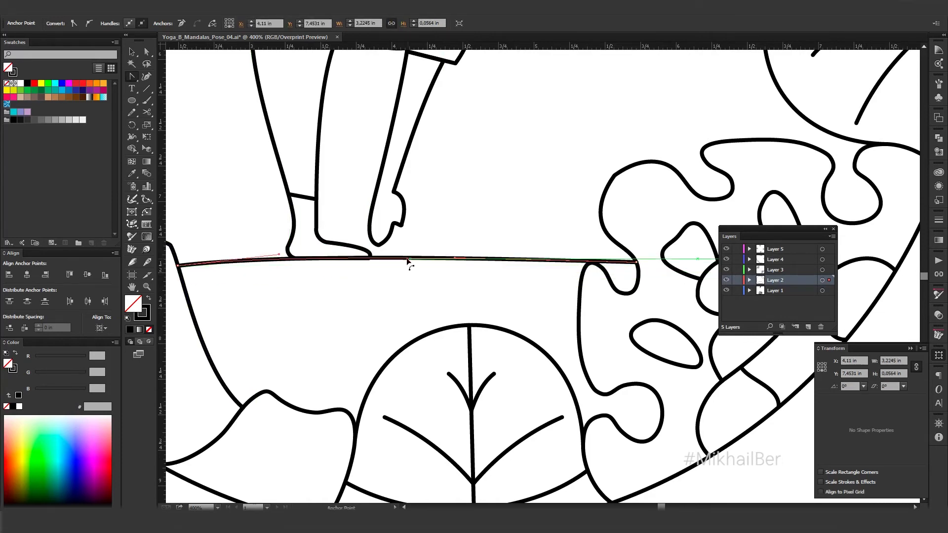
{"action": "left_click_drag", "start_coordinate": [637, 263], "coordinate": [636, 264]}
{"action": "scroll", "coordinate": [635, 264], "scroll_direction": "up", "scroll_amount": 2}
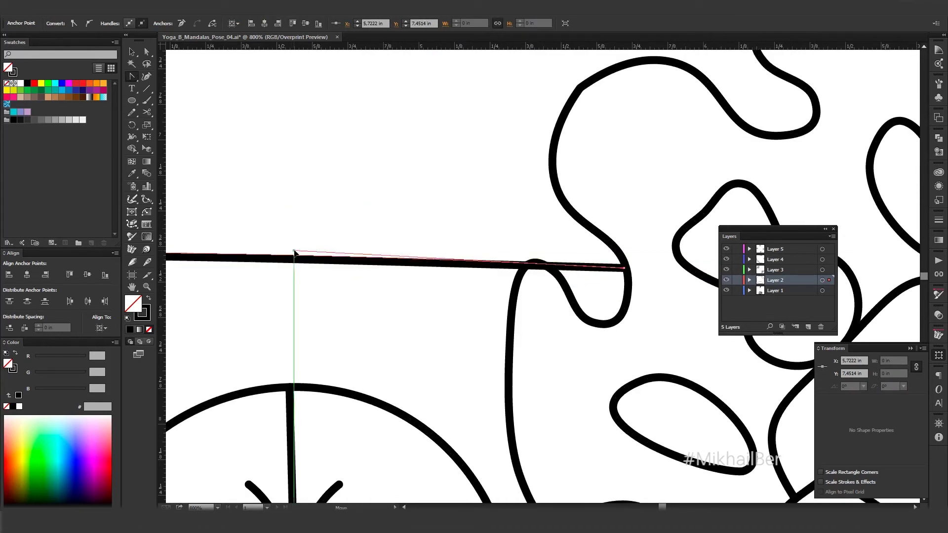
{"action": "mouse_move", "coordinate": [297, 254]}
{"action": "left_mouse_down"}
{"action": "mouse_move", "coordinate": [572, 266]}
{"action": "mouse_move", "coordinate": [610, 287]}
{"action": "left_mouse_up"}
{"action": "scroll", "coordinate": [544, 258], "scroll_direction": "right", "scroll_amount": 5}
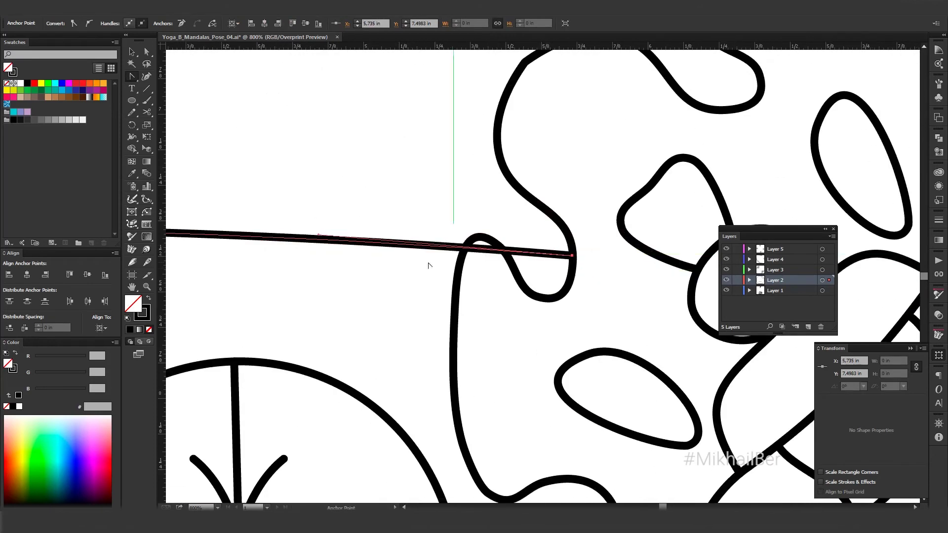
{"action": "mouse_move", "coordinate": [430, 265]}
{"action": "left_mouse_down"}
{"action": "mouse_move", "coordinate": [654, 249]}
{"action": "mouse_move", "coordinate": [182, 269]}
{"action": "left_mouse_up"}
{"action": "left_click", "coordinate": [489, 262]}
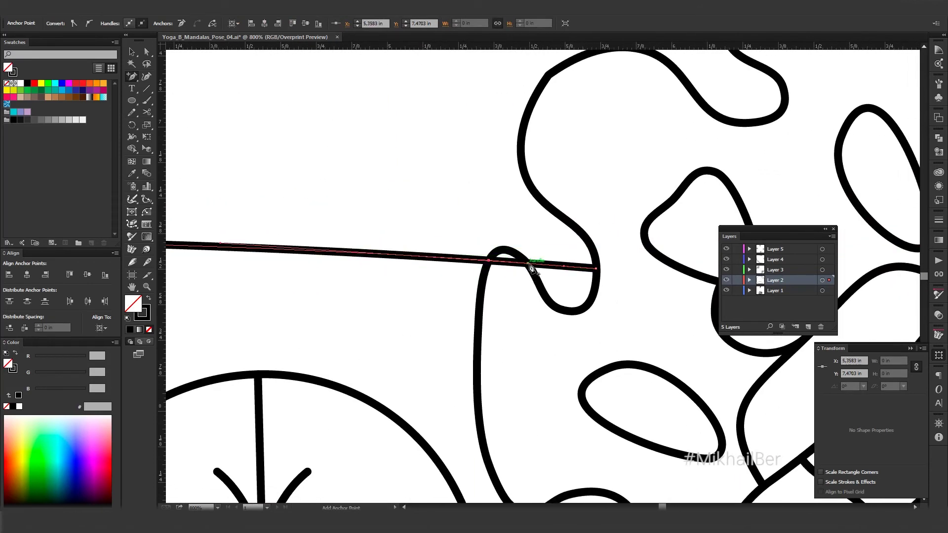
{"action": "left_click", "coordinate": [498, 292]}
Step: Draw a small circle where the large moon shape meets the outer ring
{"action": "scroll", "coordinate": [548, 218], "scroll_direction": "down", "scroll_amount": 5}
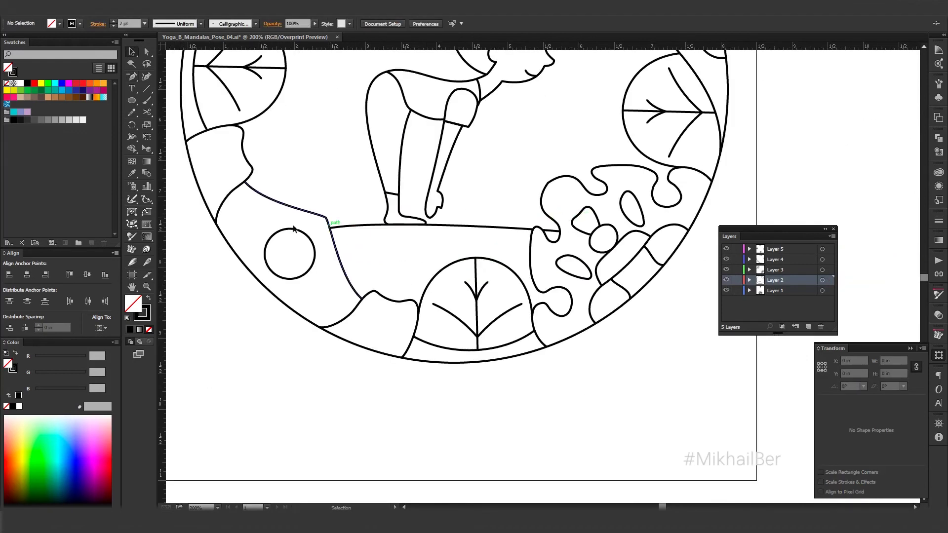
{"action": "scroll", "coordinate": [339, 265], "scroll_direction": "up", "scroll_amount": 5}
{"action": "scroll", "coordinate": [339, 265], "scroll_direction": "down", "scroll_amount": 5}
{"action": "left_click_drag", "start_coordinate": [713, 111], "coordinate": [714, 136]}
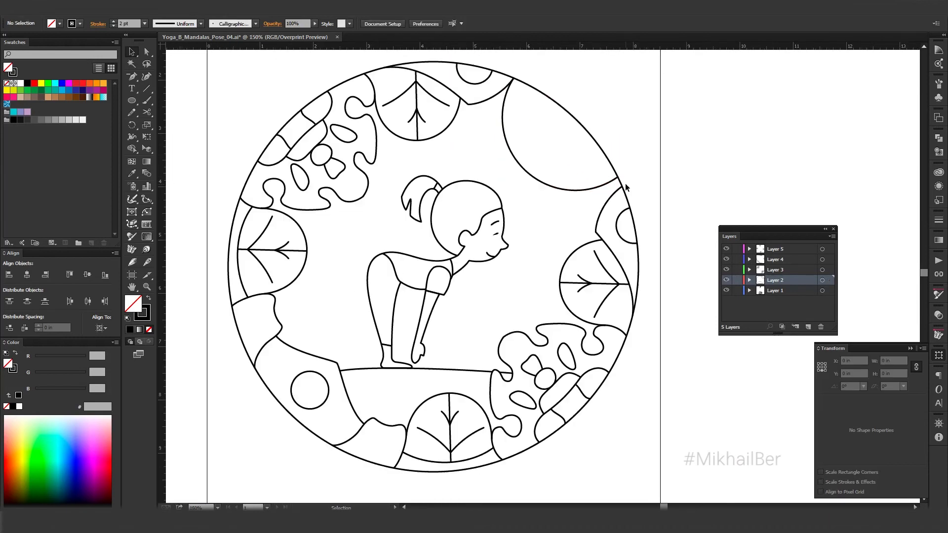
{"action": "scroll", "coordinate": [629, 178], "scroll_direction": "up", "scroll_amount": 3}
{"action": "left_click", "coordinate": [132, 101]}
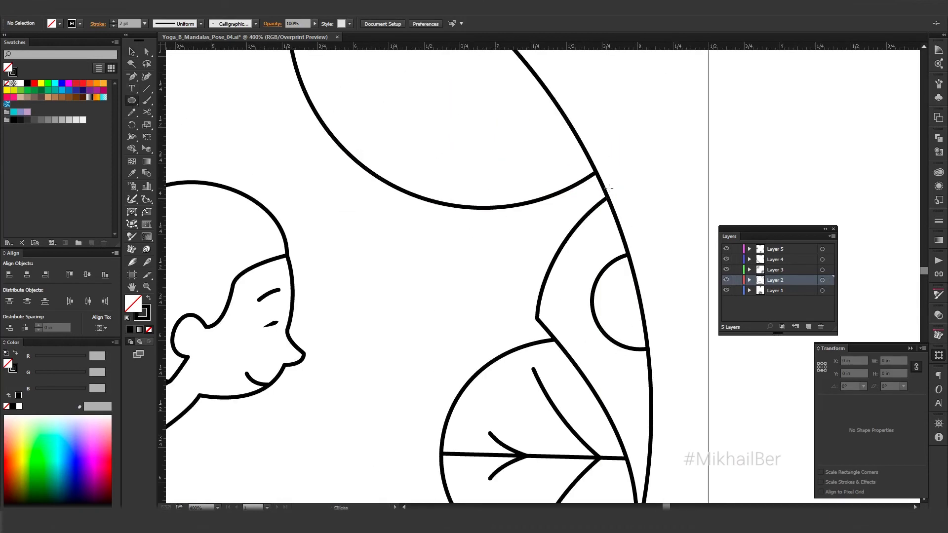
{"action": "left_click_drag", "start_coordinate": [602, 185], "coordinate": [616, 194]}
Step: Delete the small circle's right half to leave a bump, then view the whole mandala
{"action": "scroll", "coordinate": [623, 178], "scroll_direction": "up", "scroll_amount": 3}
{"action": "key", "text": "plus"}
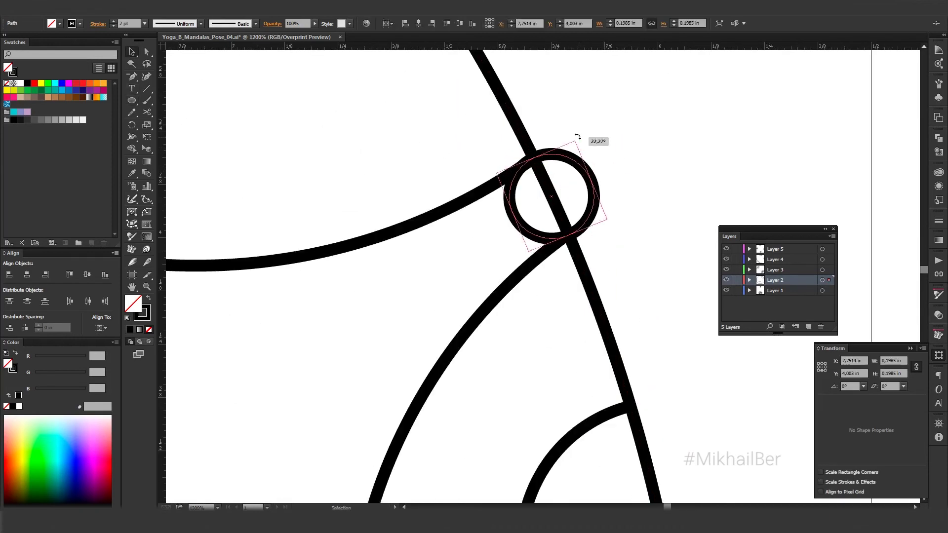
{"action": "left_click", "coordinate": [578, 162]}
{"action": "key", "text": "Delete"}
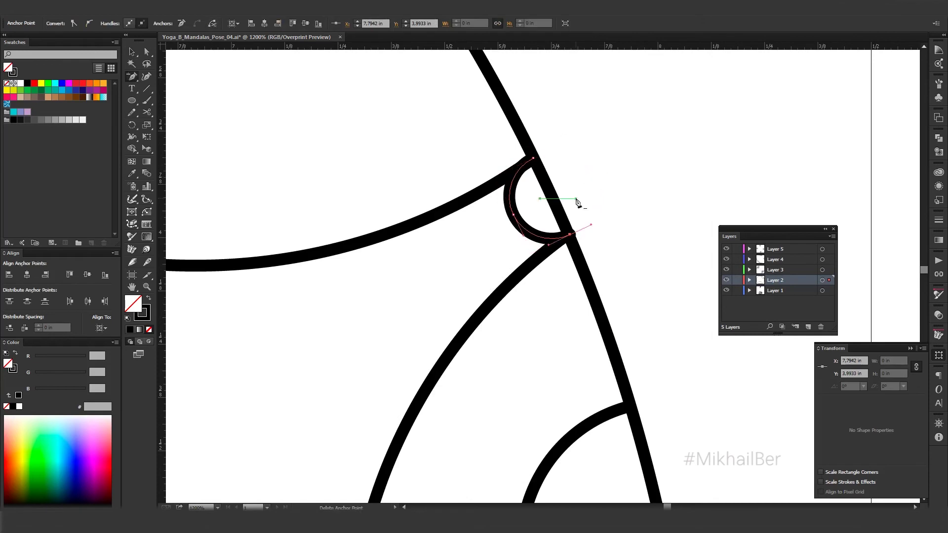
{"action": "scroll", "coordinate": [567, 217], "scroll_direction": "up", "scroll_amount": 3}
{"action": "key", "text": "ctrl+0"}
{"action": "key", "text": "v"}
{"action": "left_click", "coordinate": [251, 112]}
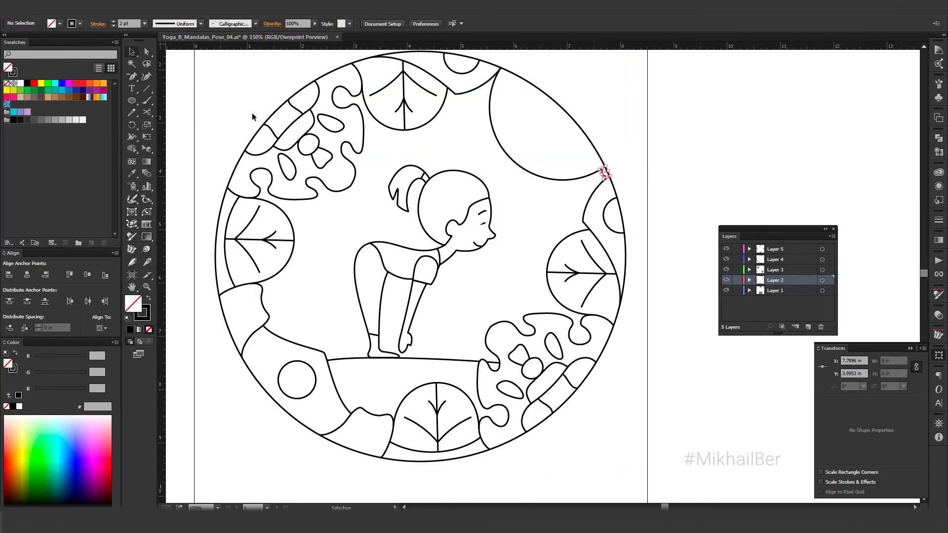
Step: Hide the panels to preview the ground line, then restore them for painting grass
{"action": "key", "text": "Tab"}
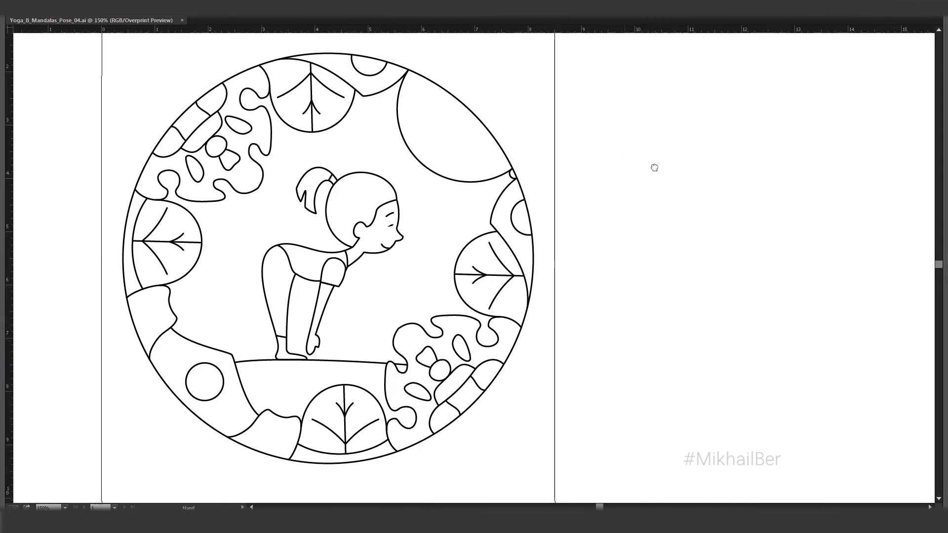
{"action": "scroll", "coordinate": [654, 165], "scroll_direction": "down", "scroll_amount": 2}
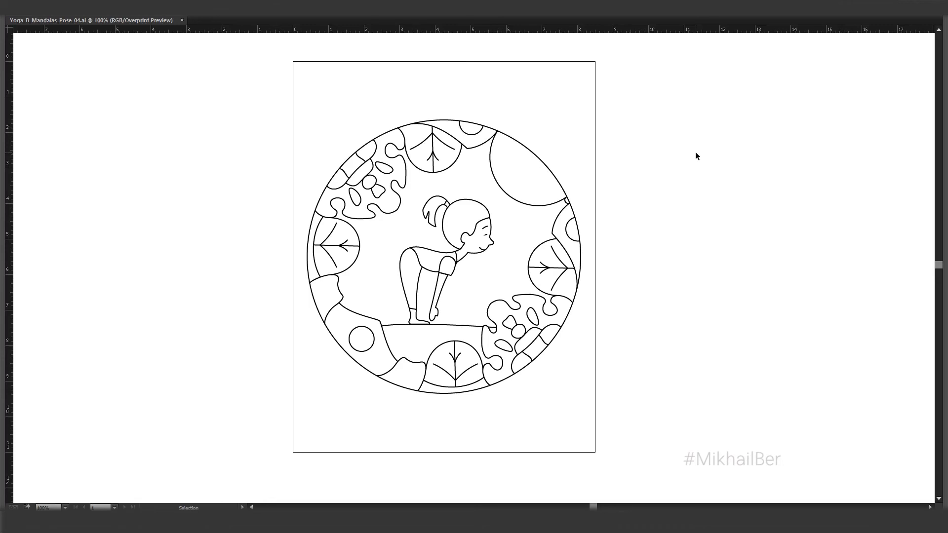
{"action": "key", "text": "Tab"}
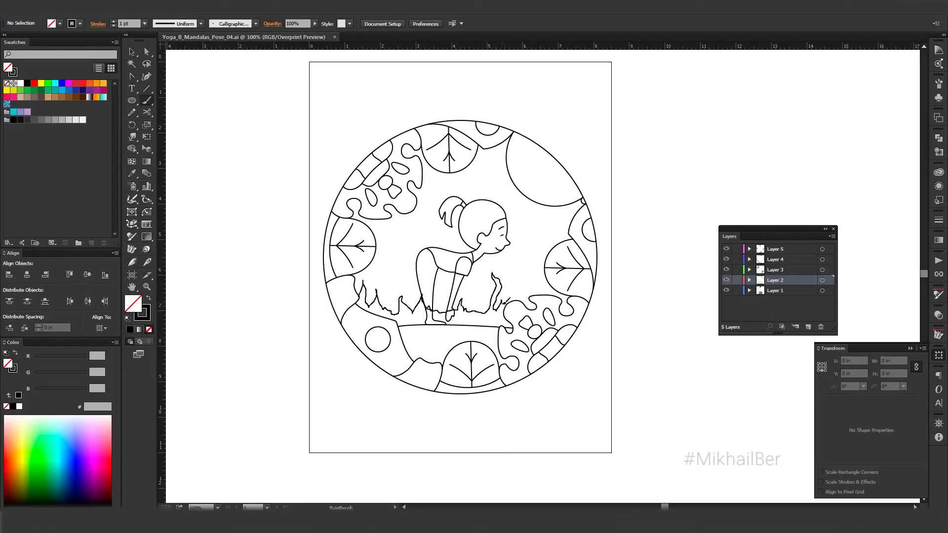
Step: Finish the grass tufts and close the grass outline back to its start point
{"action": "left_click_drag", "start_coordinate": [504, 302], "coordinate": [510, 301]}
{"action": "scroll", "coordinate": [520, 257], "scroll_direction": "up", "scroll_amount": 3}
{"action": "scroll", "coordinate": [543, 282], "scroll_direction": "up", "scroll_amount": 2}
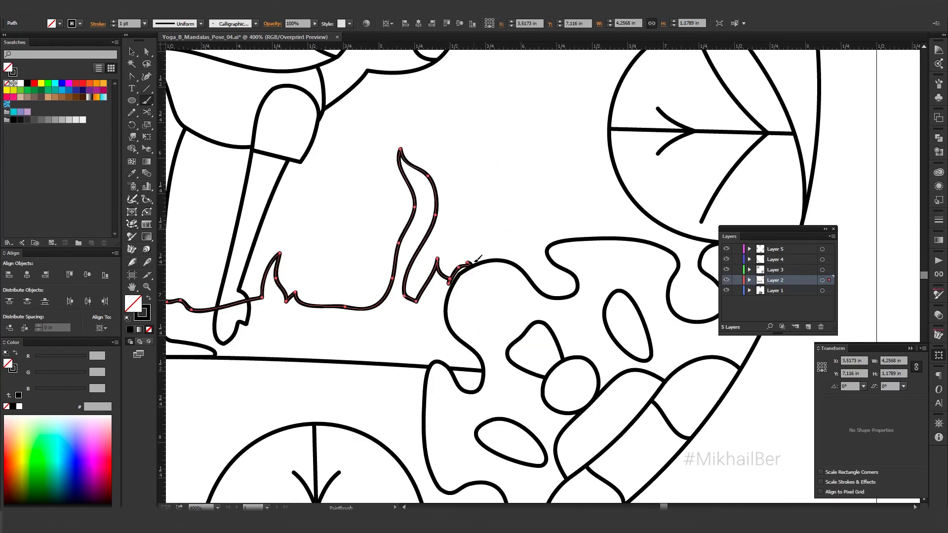
{"action": "key", "text": "p"}
{"action": "scroll", "coordinate": [455, 276], "scroll_direction": "up", "scroll_amount": 2}
{"action": "left_click", "coordinate": [444, 272]}
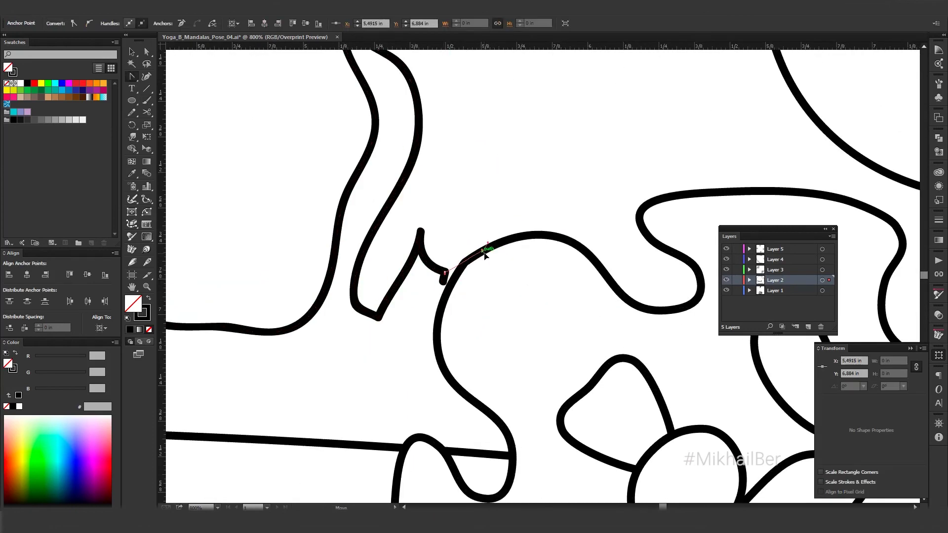
{"action": "left_click", "coordinate": [485, 253]}
{"action": "scroll", "coordinate": [485, 253], "scroll_direction": "down", "scroll_amount": 5}
{"action": "scroll", "coordinate": [300, 246], "scroll_direction": "up", "scroll_amount": 4}
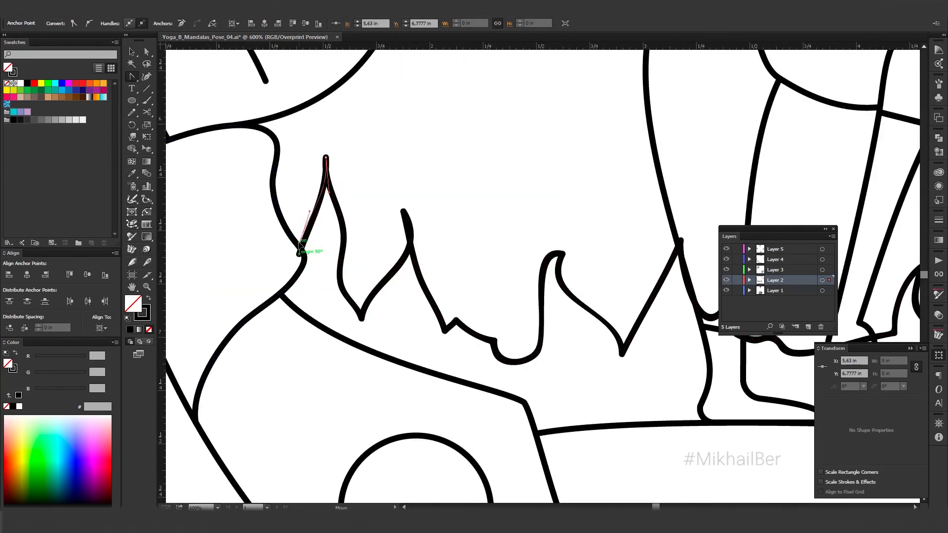
{"action": "left_click", "coordinate": [300, 245]}
{"action": "scroll", "coordinate": [300, 245], "scroll_direction": "down", "scroll_amount": 5}
{"action": "scroll", "coordinate": [414, 272], "scroll_direction": "up", "scroll_amount": 4}
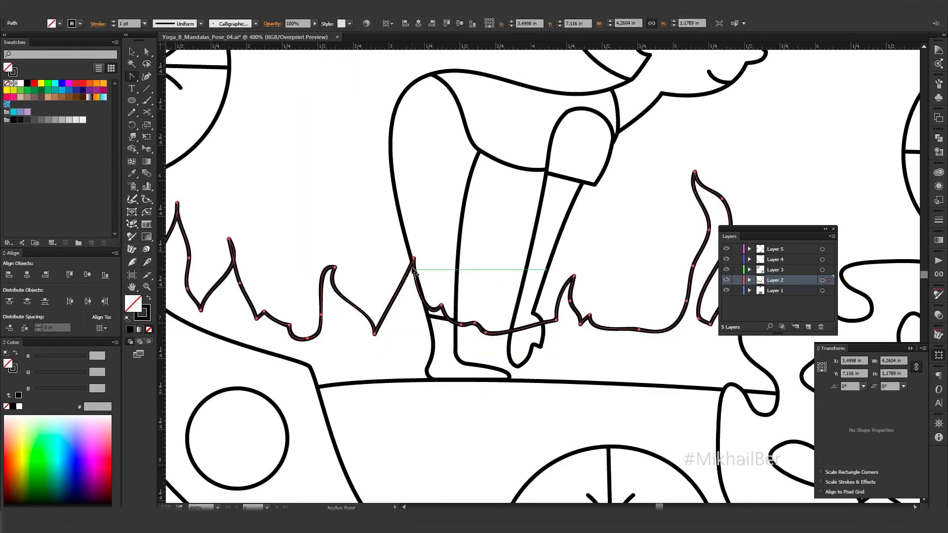
Step: Remove stray anchors from the right-hand grass path
{"action": "key", "text": "plus"}
{"action": "left_click", "coordinate": [426, 313]}
{"action": "key", "text": "Delete"}
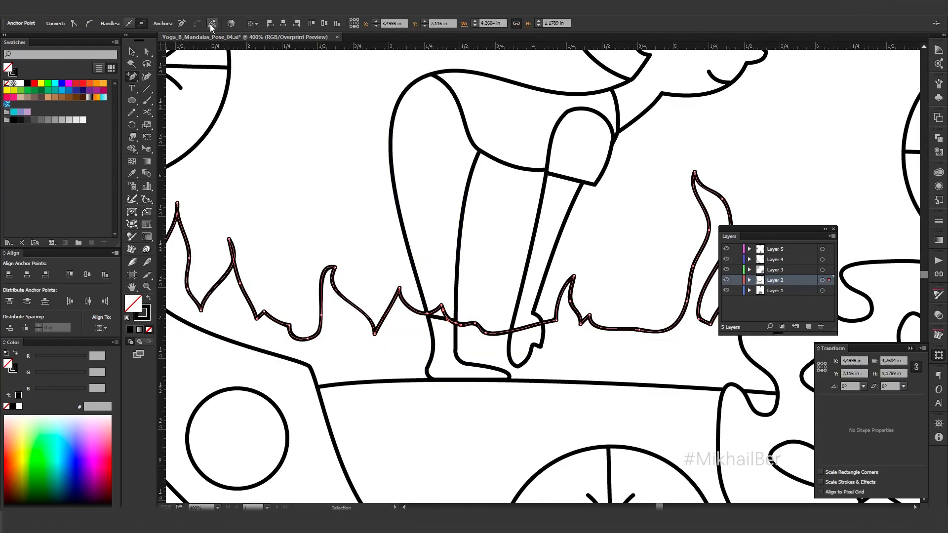
{"action": "left_click_drag", "start_coordinate": [485, 313], "coordinate": [378, 298]}
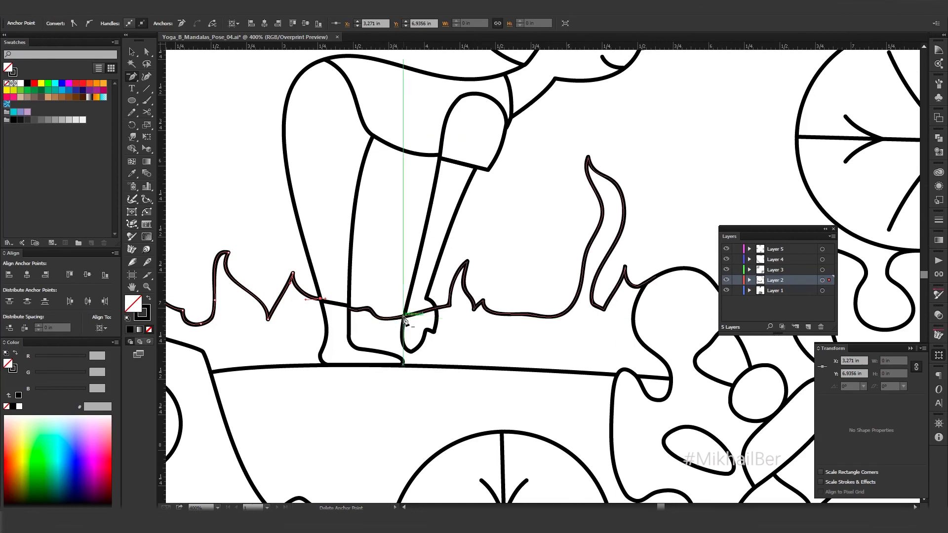
{"action": "left_click", "coordinate": [429, 310], "text": "ctrl"}
{"action": "left_click_drag", "start_coordinate": [425, 315], "coordinate": [553, 306]}
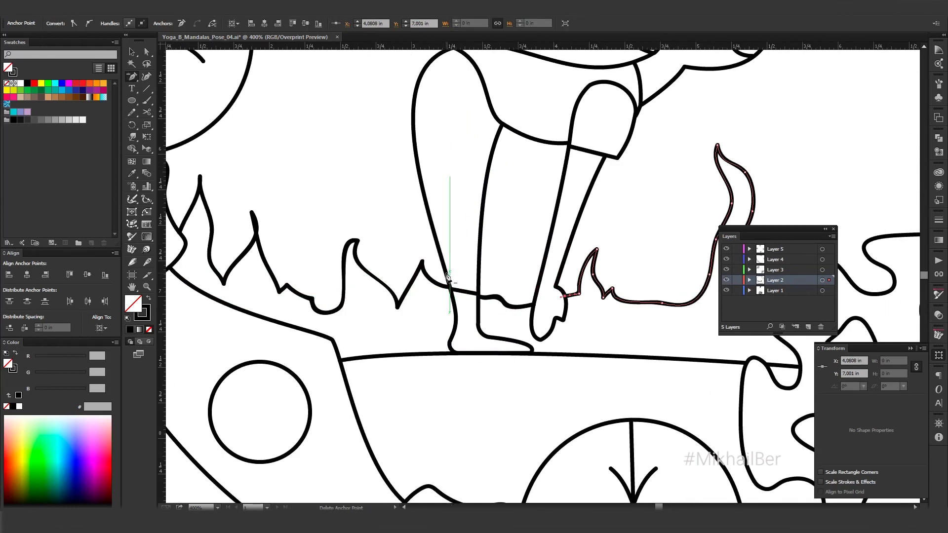
{"action": "left_click", "coordinate": [477, 301], "text": "ctrl"}
{"action": "key", "text": "Delete"}
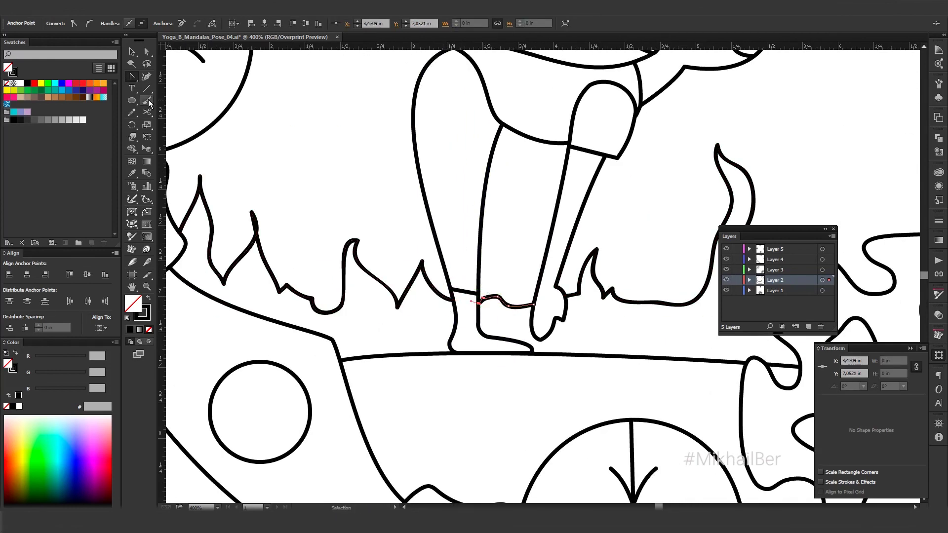
Step: Drag the tallest grass blade down into a short spike and zoom out to the page
{"action": "key", "text": "p"}
{"action": "key", "text": "ctrl+minus"}
{"action": "key", "text": "ctrl+minus"}
{"action": "key", "text": "ctrl+minus"}
{"action": "key", "text": "ctrl+plus"}
{"action": "key", "text": "ctrl+plus"}
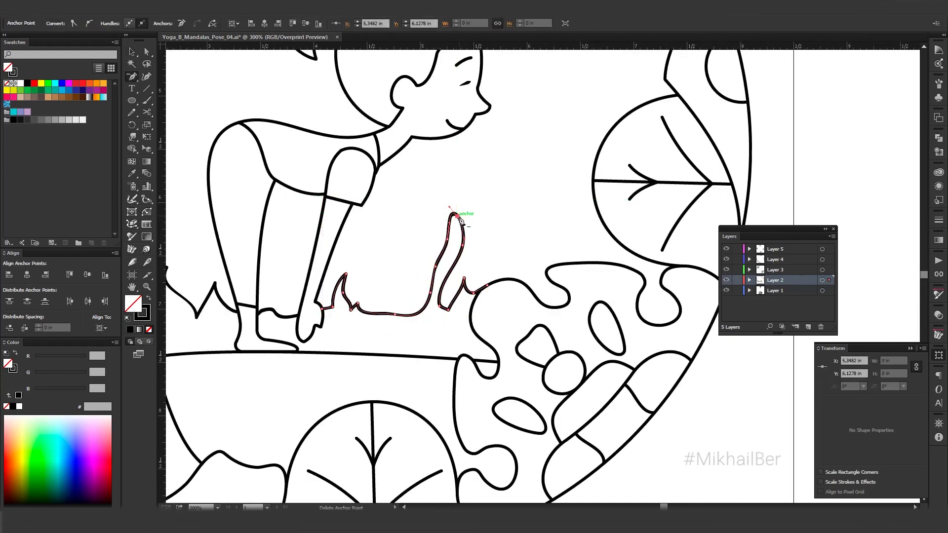
{"action": "left_click_drag", "start_coordinate": [443, 207], "coordinate": [454, 259]}
{"action": "key", "text": "ctrl+minus"}
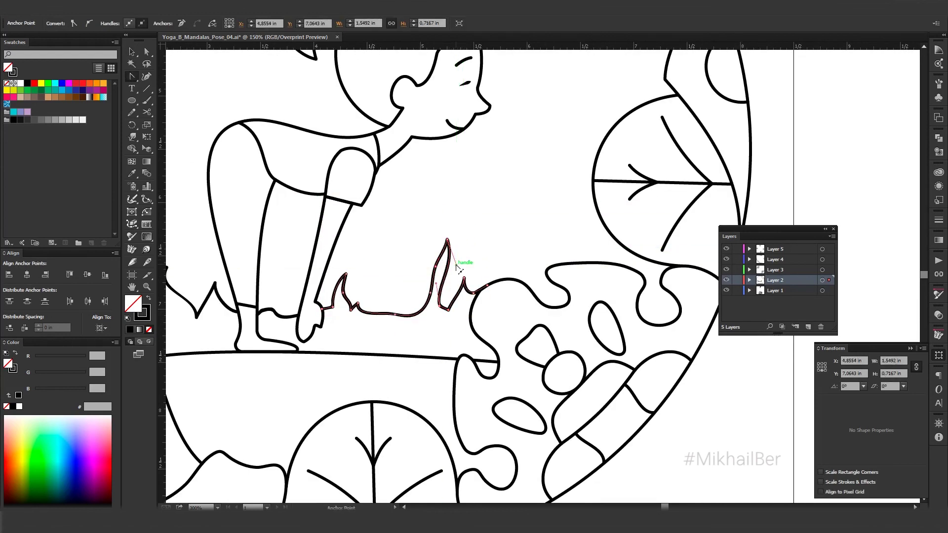
{"action": "key", "text": "ctrl+minus"}
{"action": "key", "text": "ctrl+minus"}
{"action": "left_click", "coordinate": [638, 144]}
{"action": "left_click_drag", "start_coordinate": [663, 152], "coordinate": [654, 163]}
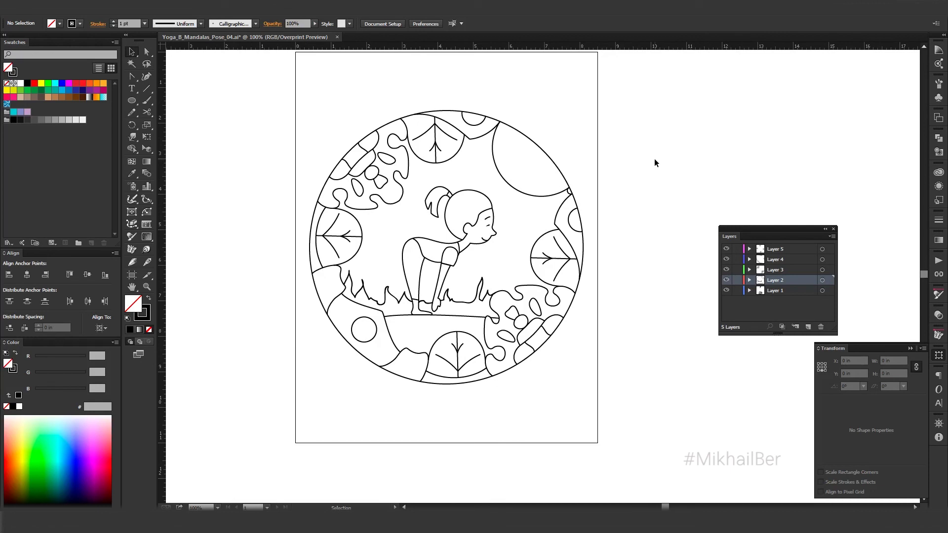
Step: Delete both old grass shapes and paint a new low grass line along the ground
{"action": "left_click", "coordinate": [381, 280]}
{"action": "key", "text": "Delete"}
{"action": "left_click", "coordinate": [478, 282]}
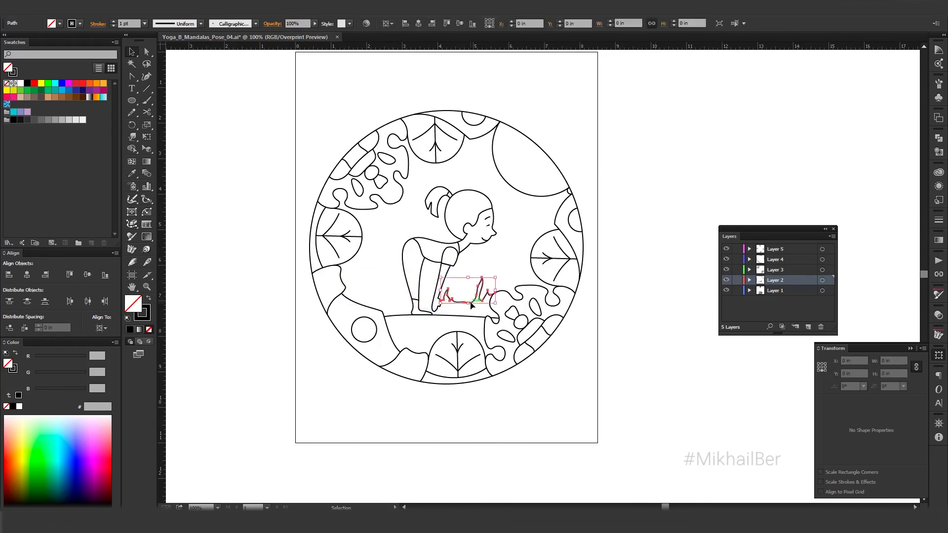
{"action": "key", "text": "Delete"}
{"action": "scroll", "coordinate": [365, 299], "scroll_direction": "up", "scroll_amount": 2}
{"action": "key", "text": "b"}
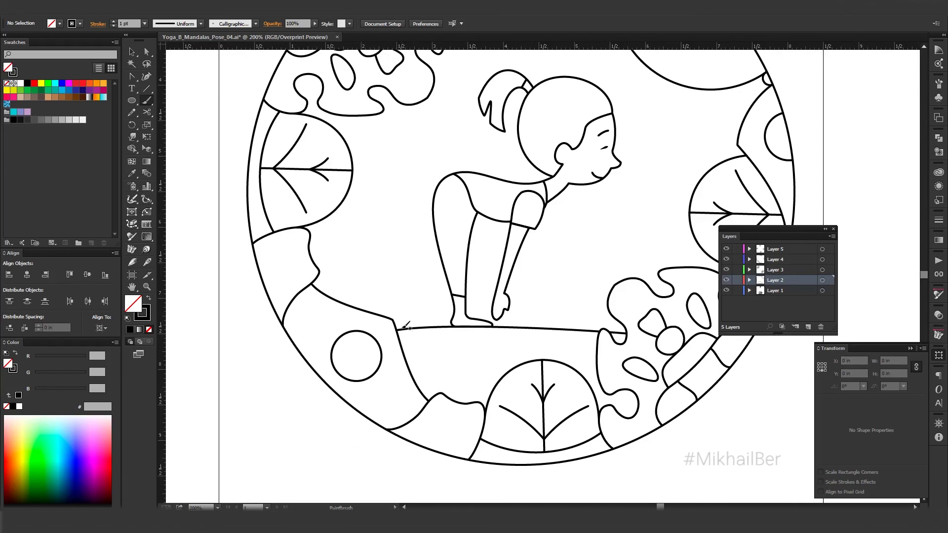
{"action": "left_click_drag", "start_coordinate": [397, 330], "coordinate": [414, 322]}
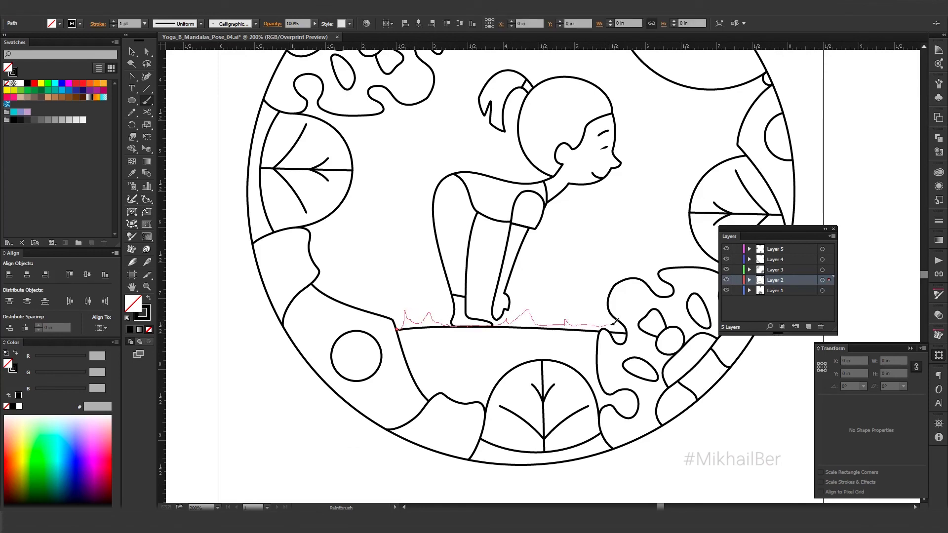
Step: Select the new grass path, zoom in, and remove an anchor from its bottom edge
{"action": "key", "text": "v"}
{"action": "key", "text": "ctrl+shift+a"}
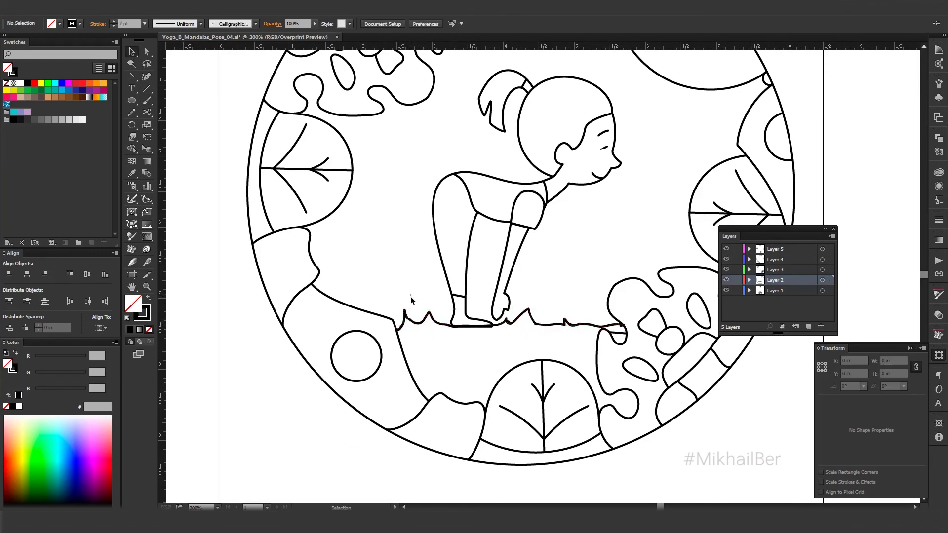
{"action": "key", "text": "ctrl+z"}
{"action": "key", "text": "ctrl+equal"}
{"action": "key", "text": "ctrl+equal"}
{"action": "key", "text": "ctrl+equal"}
{"action": "key", "text": "p"}
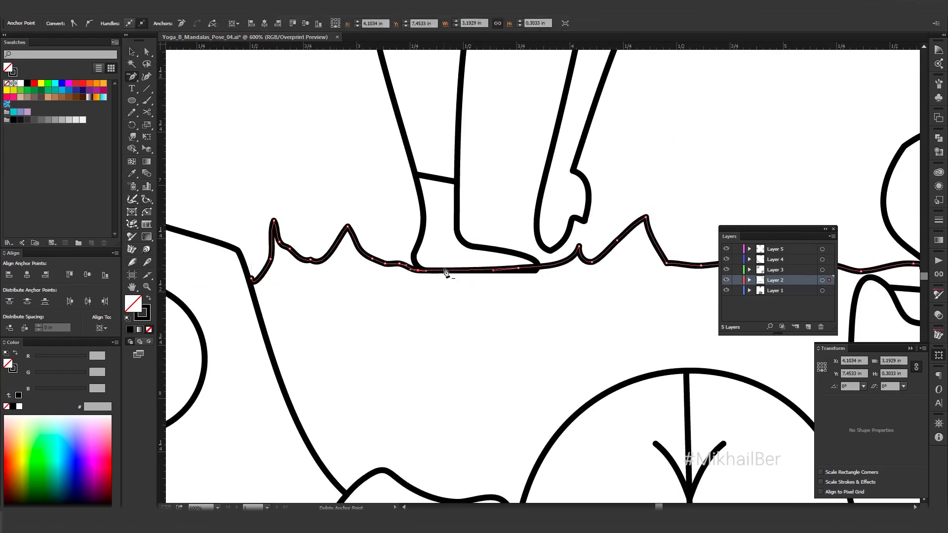
{"action": "left_click", "coordinate": [445, 272]}
Step: Smooth the grass line's left end and the dips between blades
{"action": "key", "text": "shift+c"}
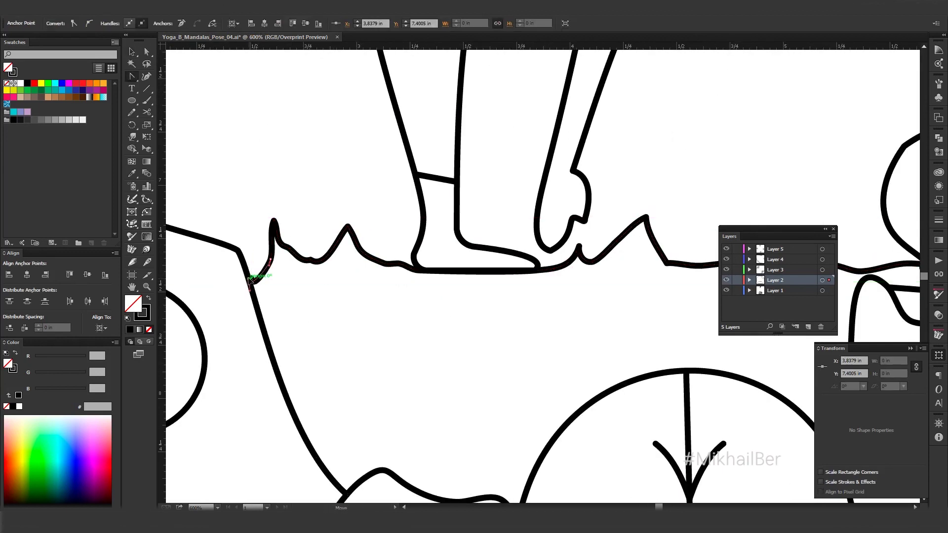
{"action": "left_click_drag", "start_coordinate": [240, 253], "coordinate": [239, 252]}
{"action": "key", "text": "minus"}
{"action": "left_click", "coordinate": [316, 261]}
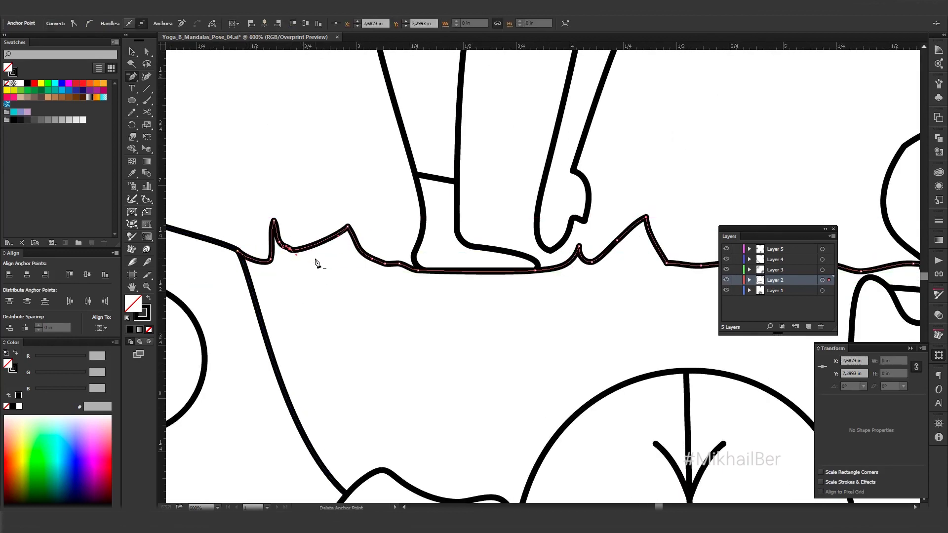
{"action": "left_click_drag", "start_coordinate": [297, 266], "coordinate": [299, 268]}
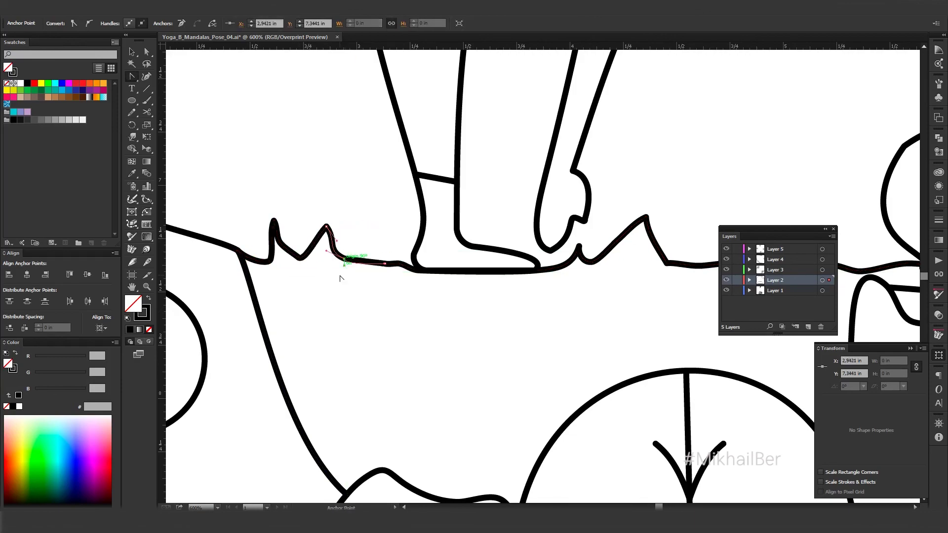
{"action": "left_click_drag", "start_coordinate": [495, 295], "coordinate": [321, 295]}
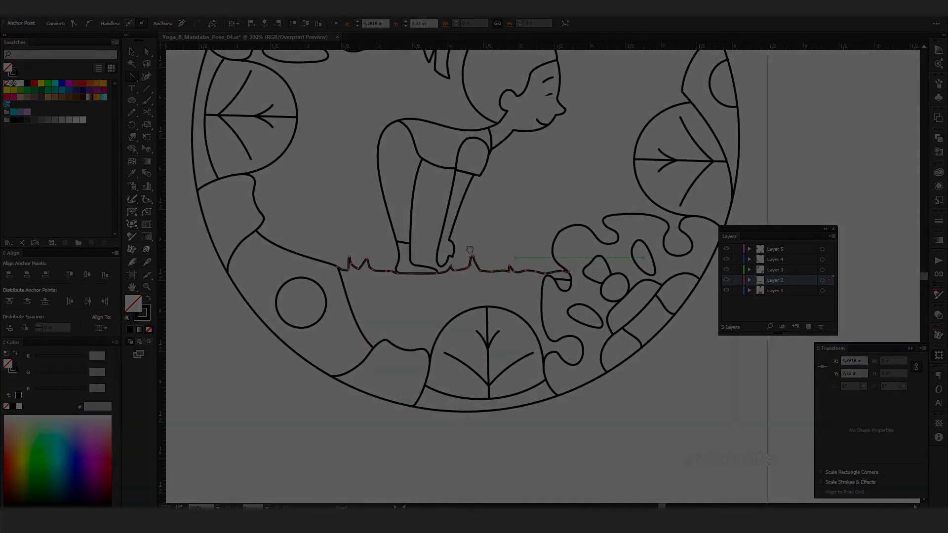